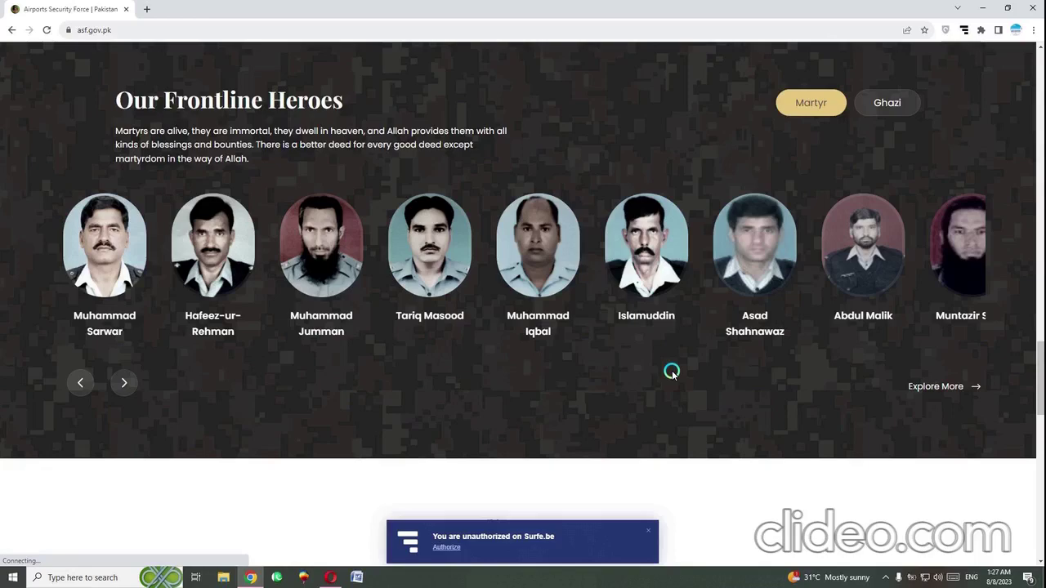
Load asf.gov.pk in a new Chrome tab, correcting the mistyped 'asd' to 'asf'
scroll(670, 372, down, 5)
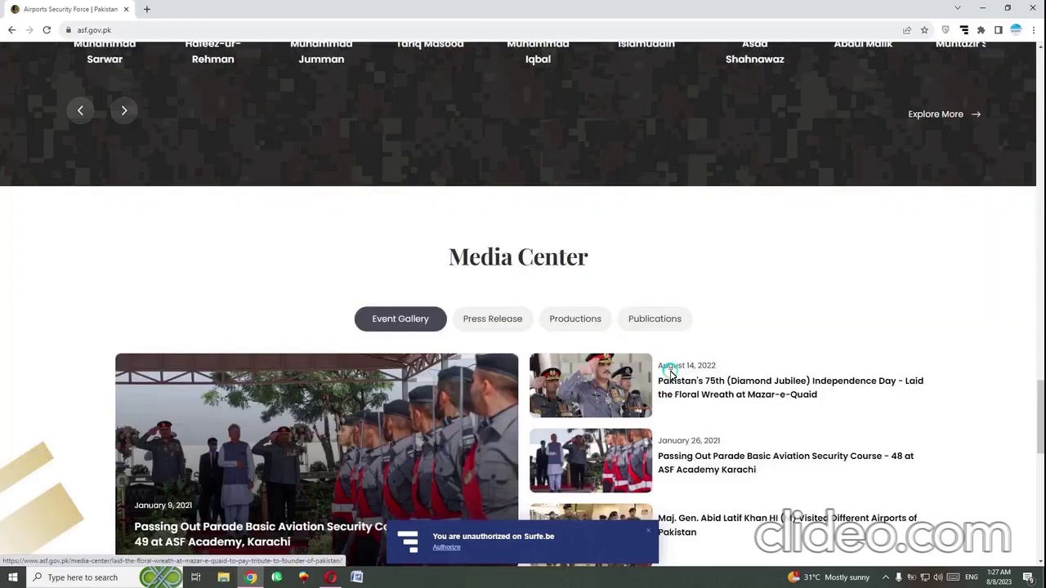
scroll(670, 373, down, 2)
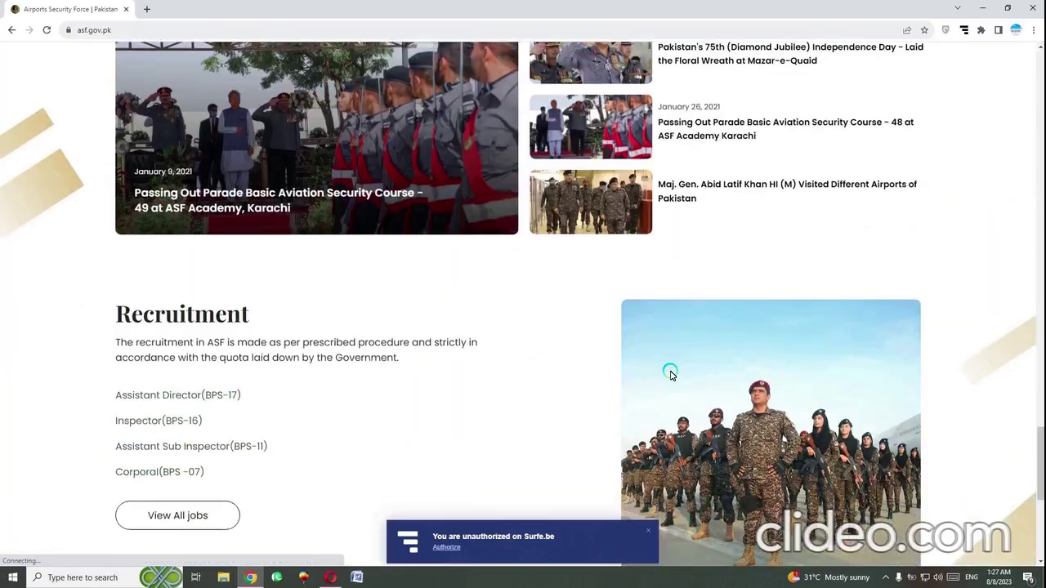
scroll(670, 373, down, 5)
scroll(670, 373, up, 10)
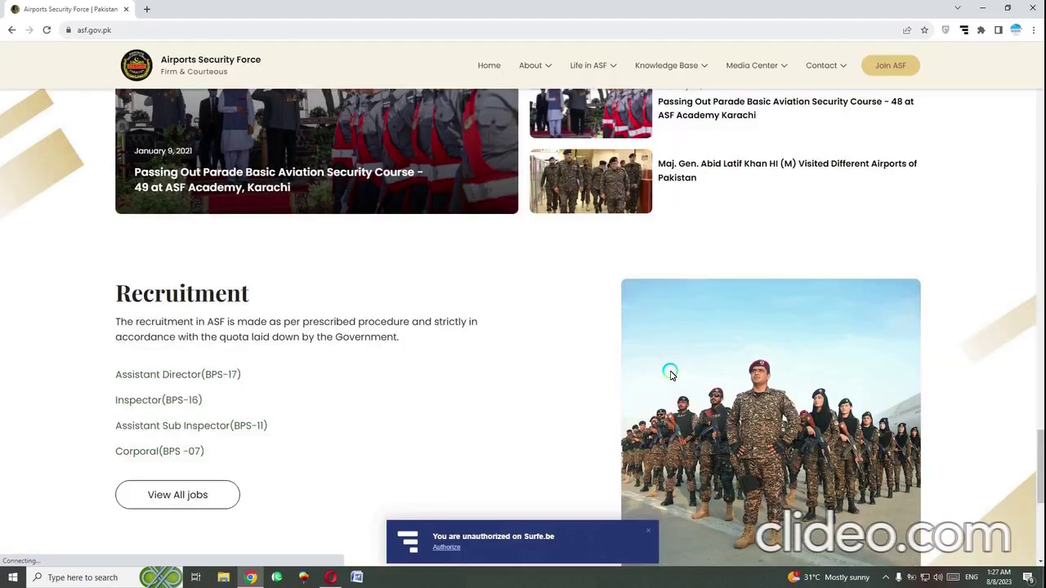
scroll(670, 373, up, 10)
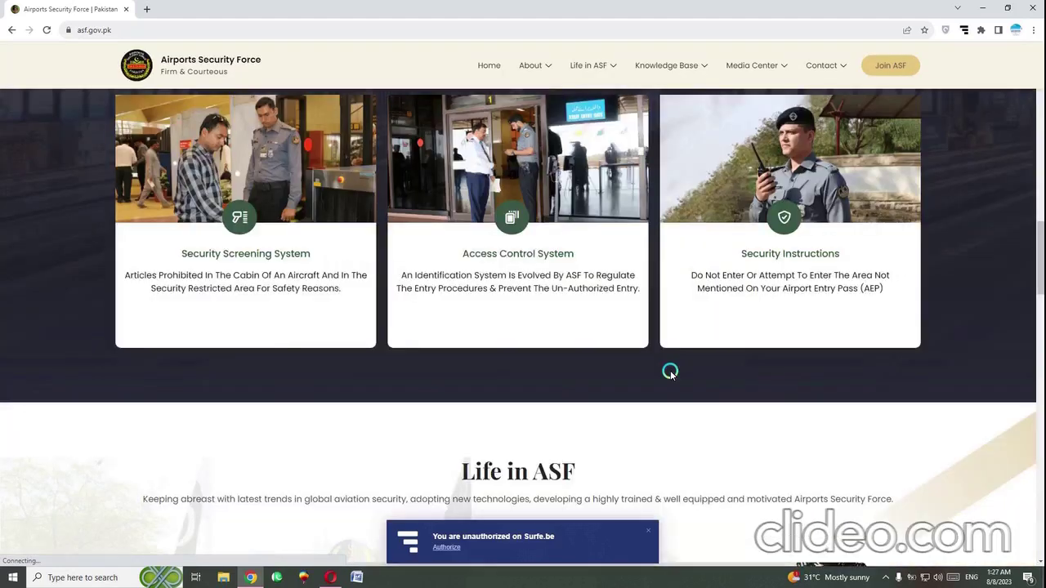
scroll(670, 373, up, 10)
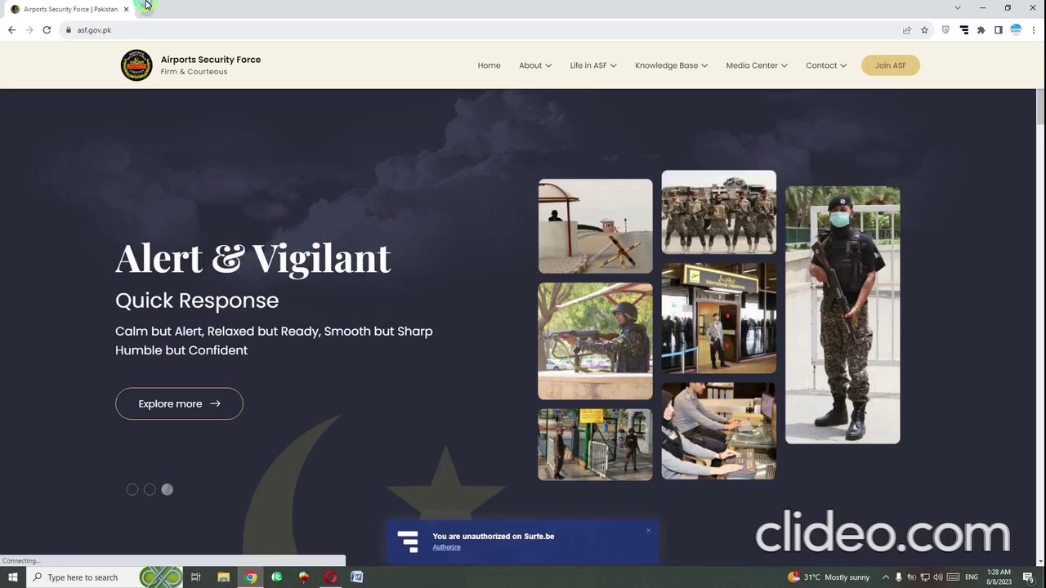
click(147, 7)
text(asd)
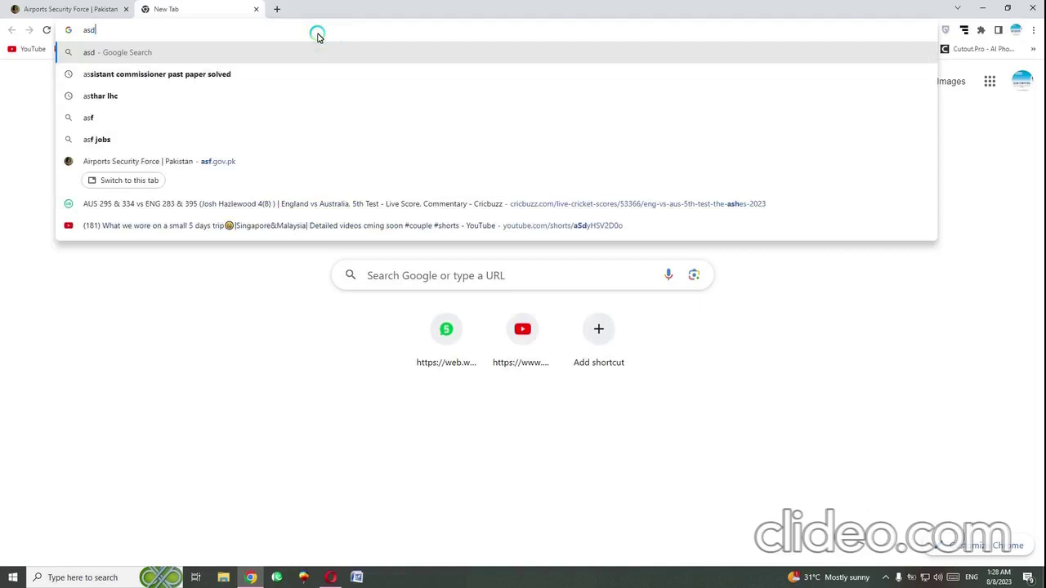
key(BackSpace)
text(f)
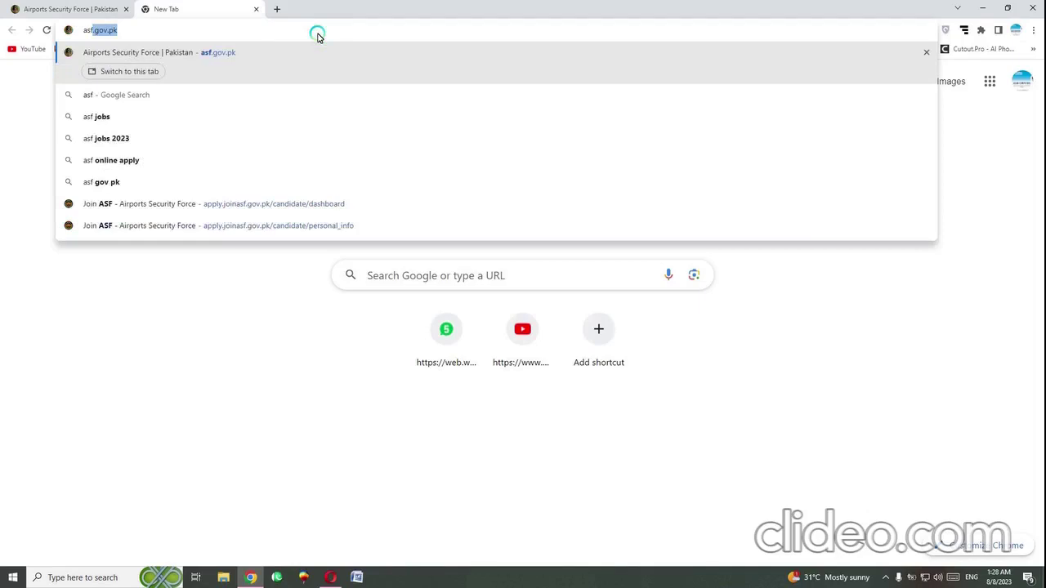
key(Return)
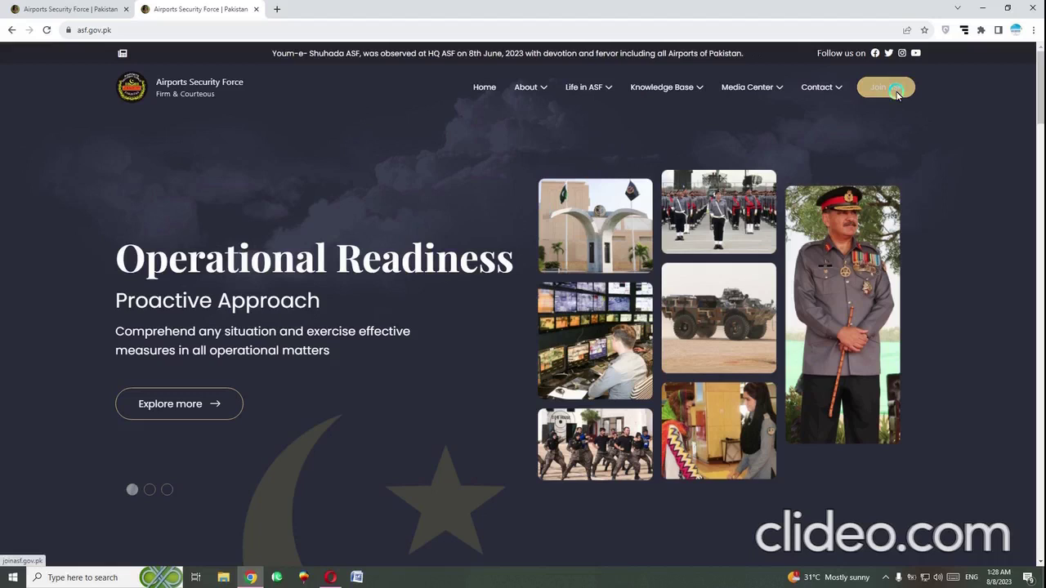
Go to the Join ASF recruitment portal from the site header
click(896, 95)
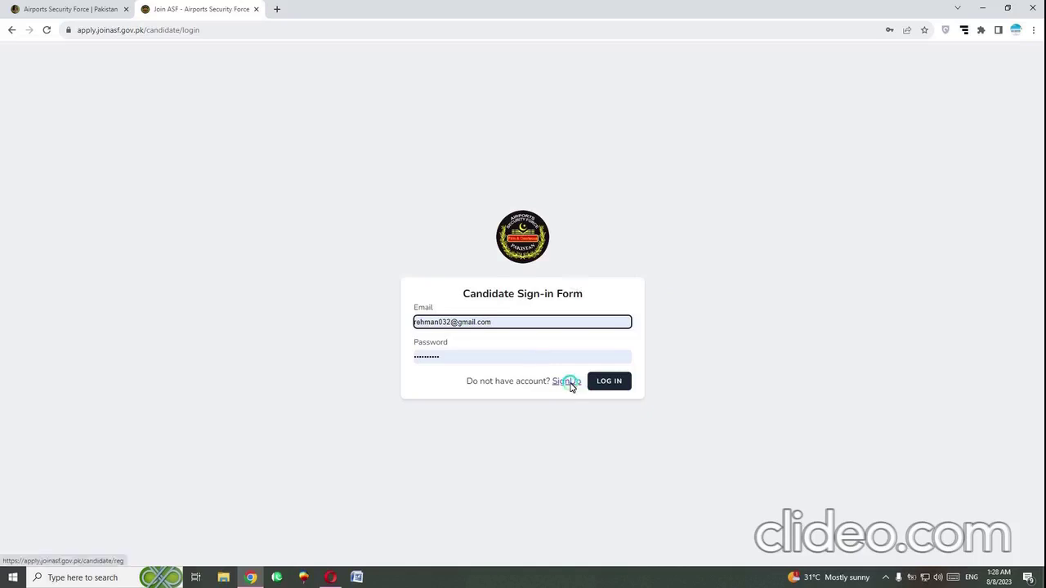
Open the Candidate Sign-up Form and enter the CNIC number and e-mail address
click(566, 381)
click(516, 278)
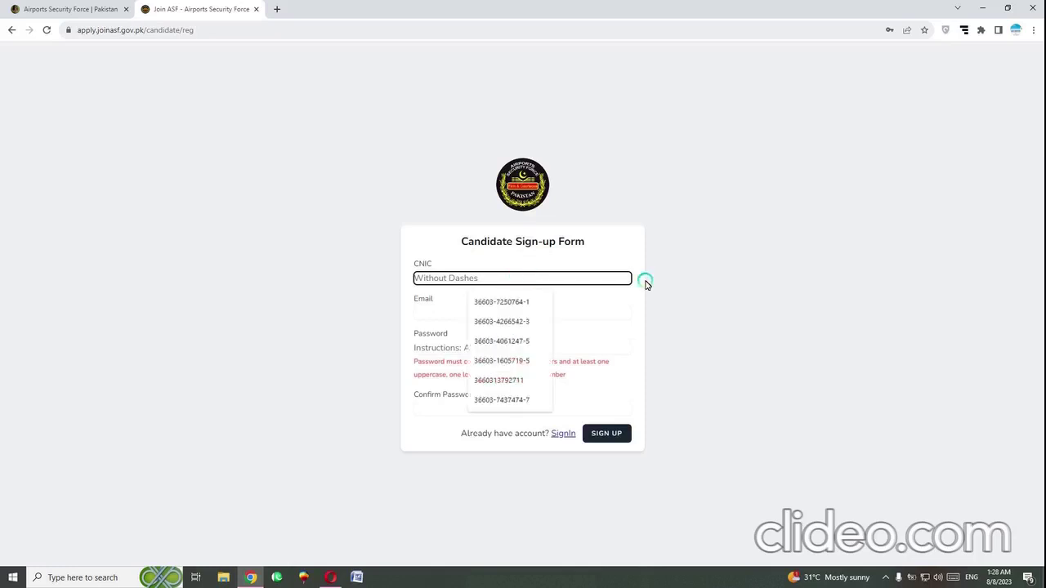
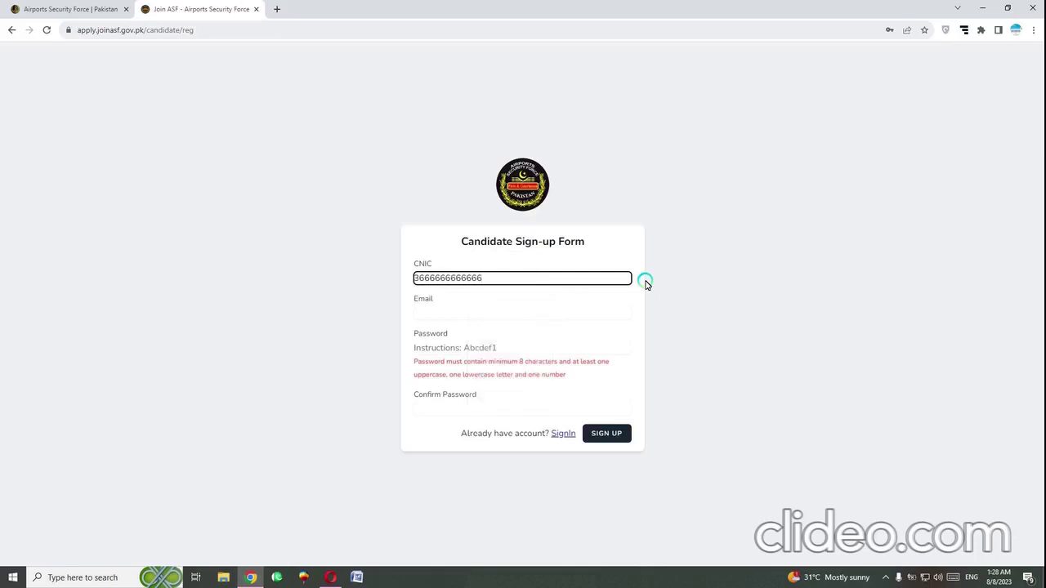
key(Tab)
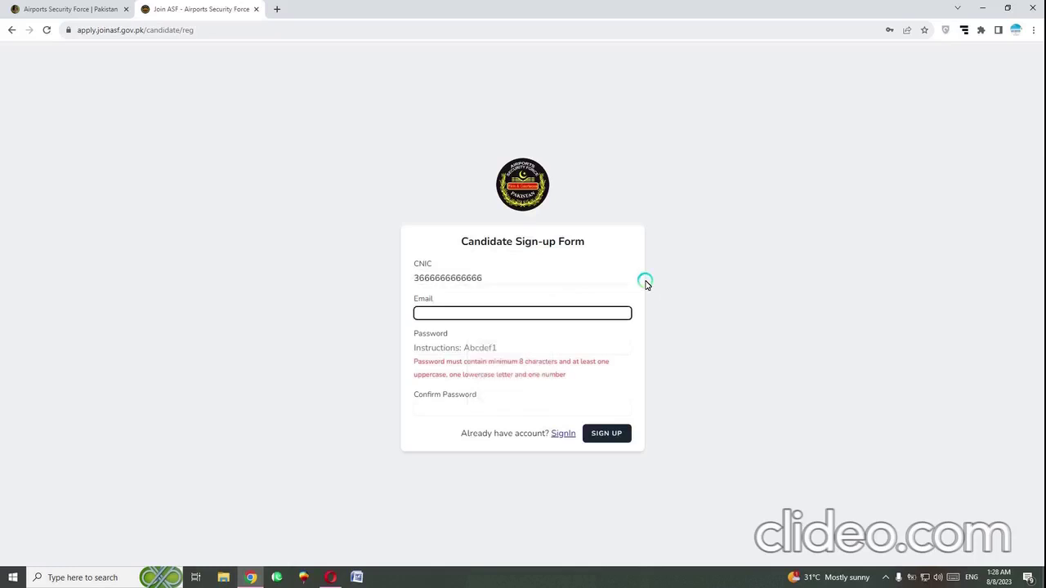
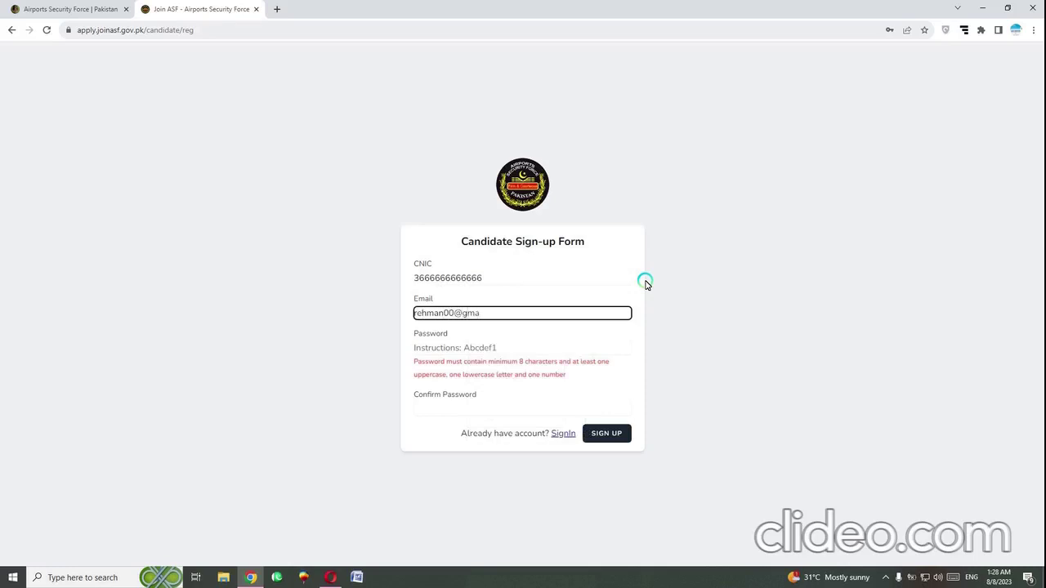
Enter the account password and its confirmation, then submit the sign-up
click(527, 351)
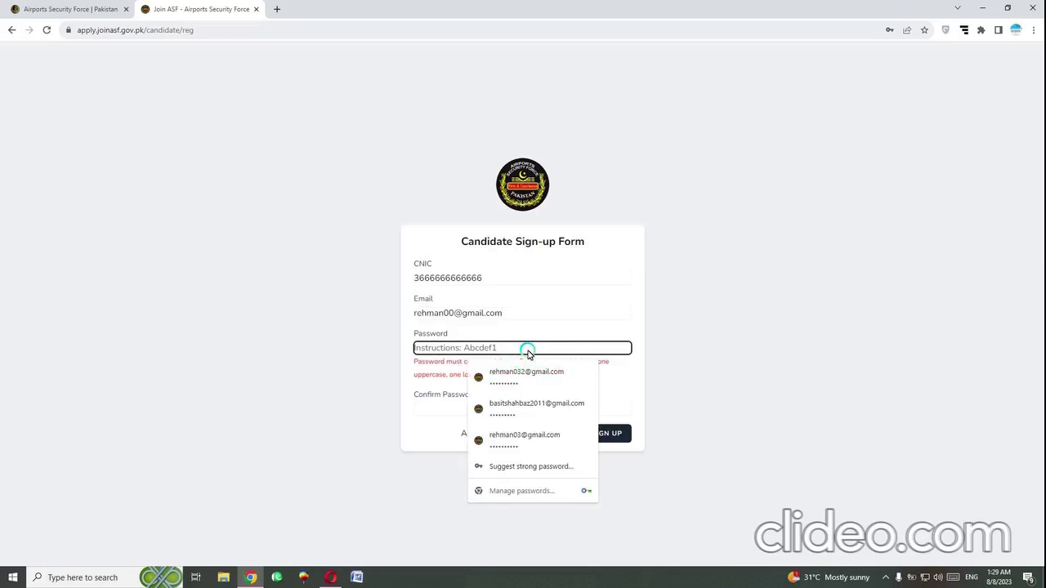
click(440, 401)
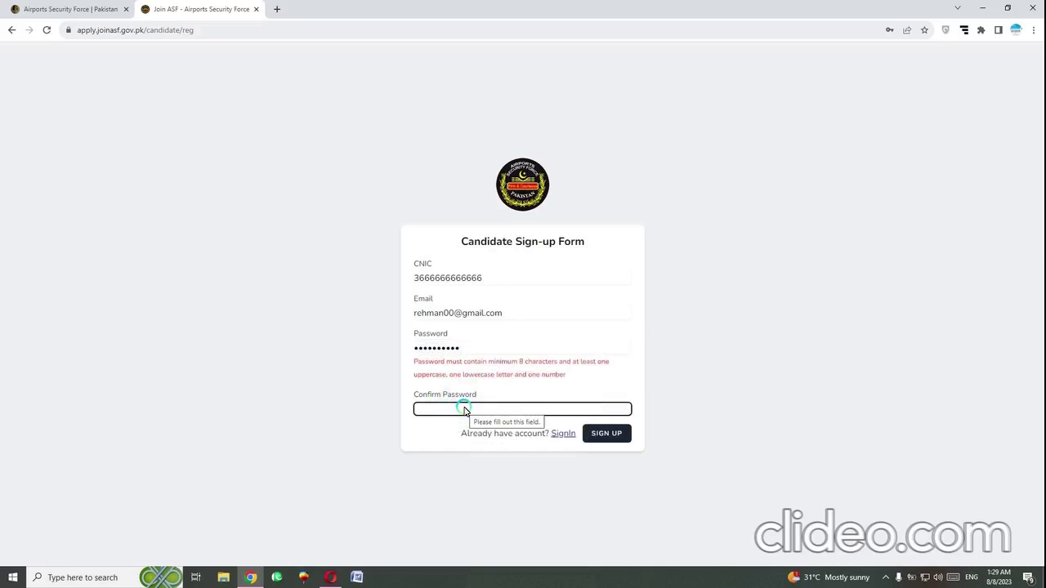
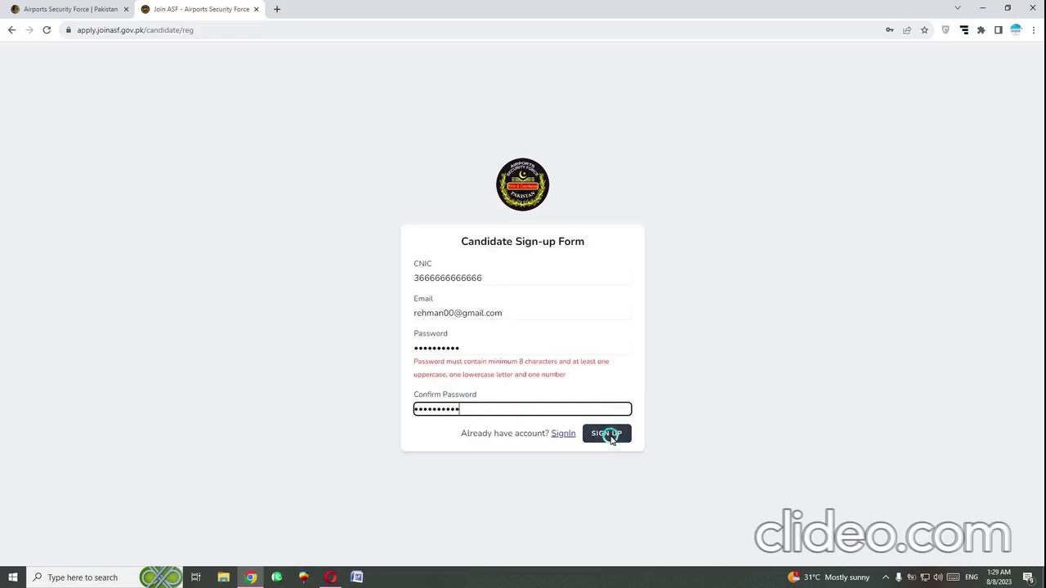
click(610, 437)
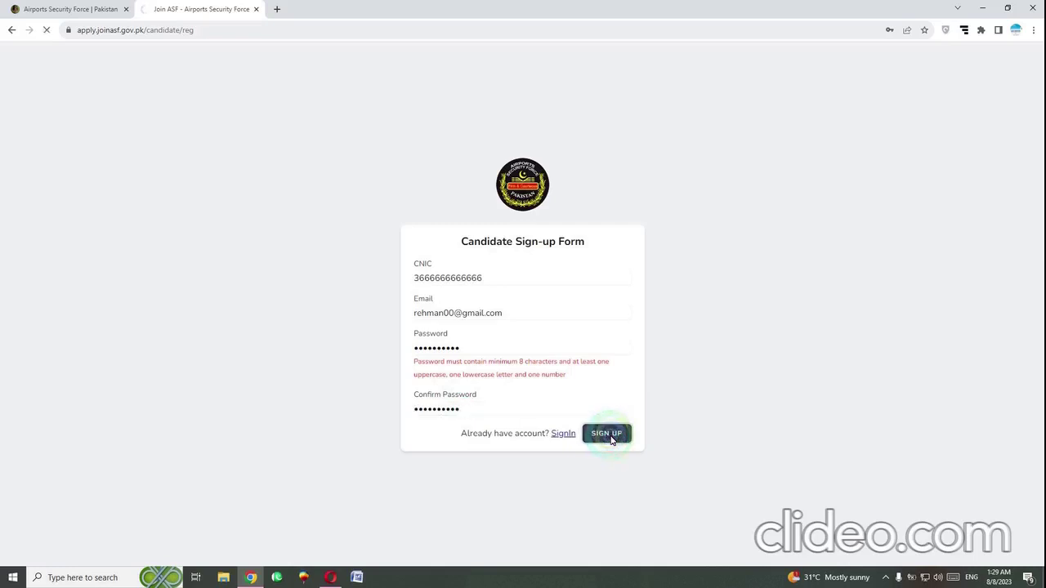
Resubmit sign-up, save the password in Chrome, and upload the cropped cat JPG as profile picture
click(611, 439)
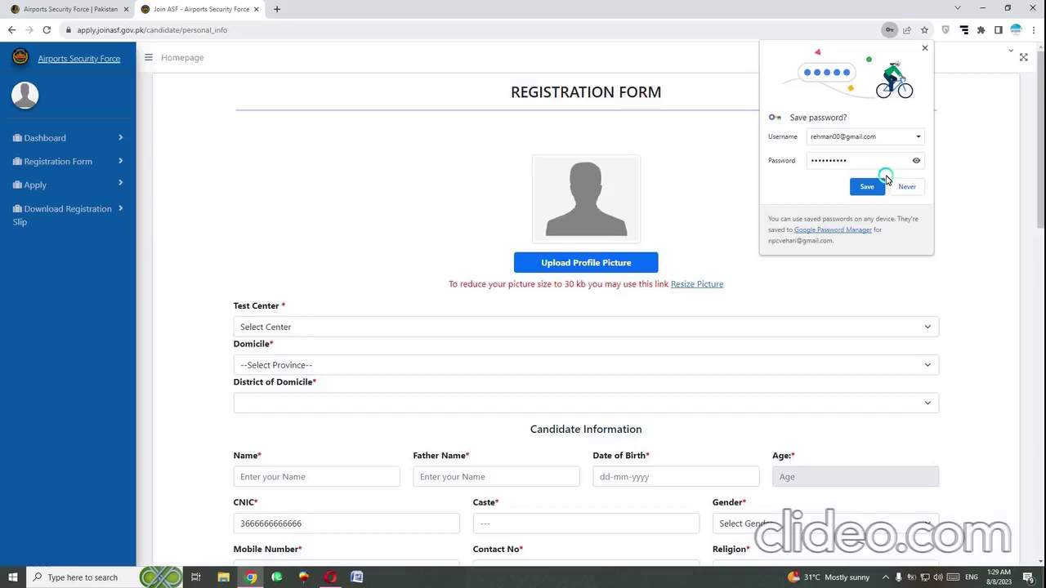
click(866, 187)
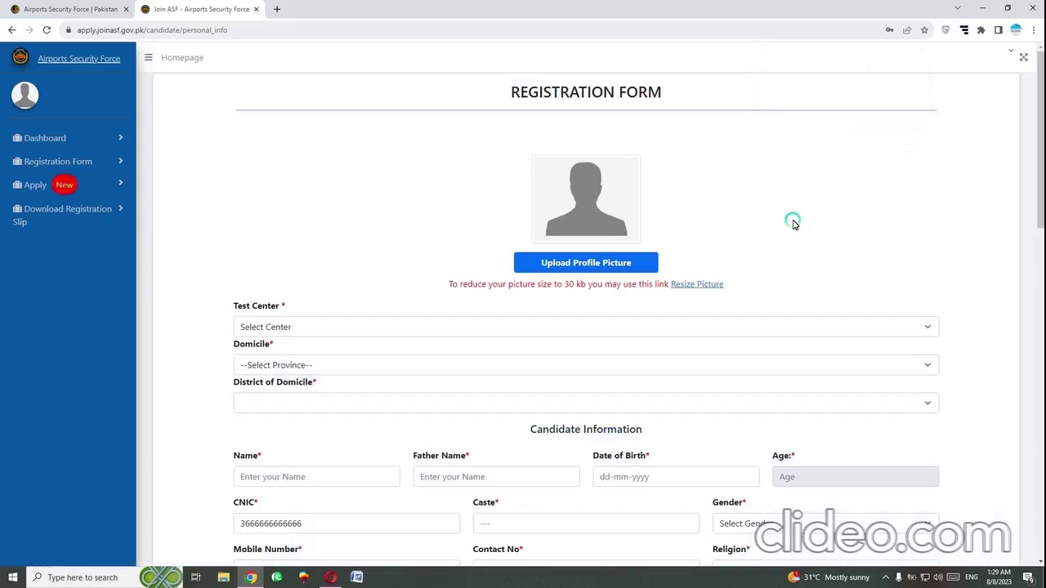
click(637, 265)
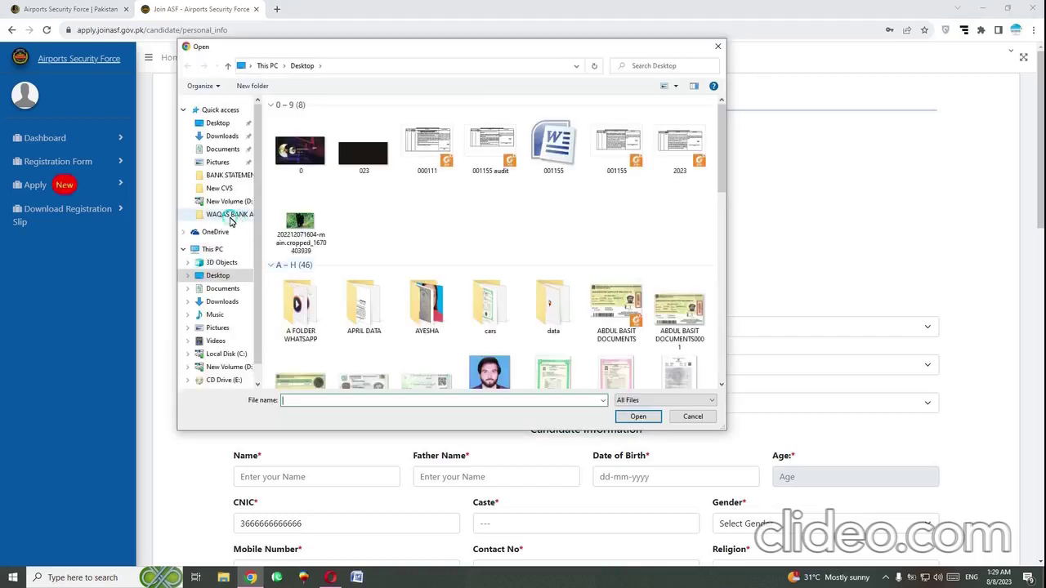
mouse_move(294, 224)
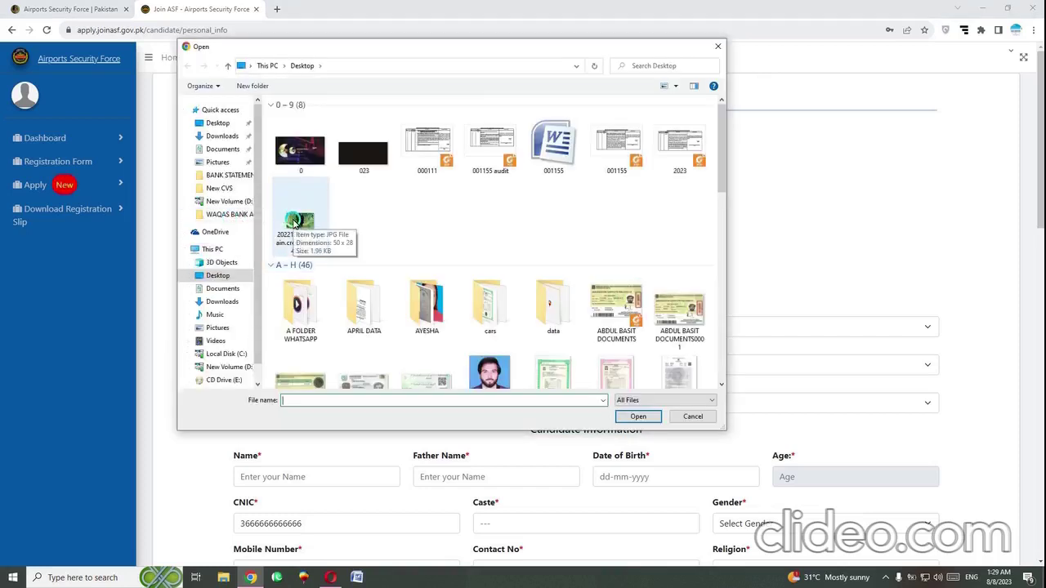
click(294, 221)
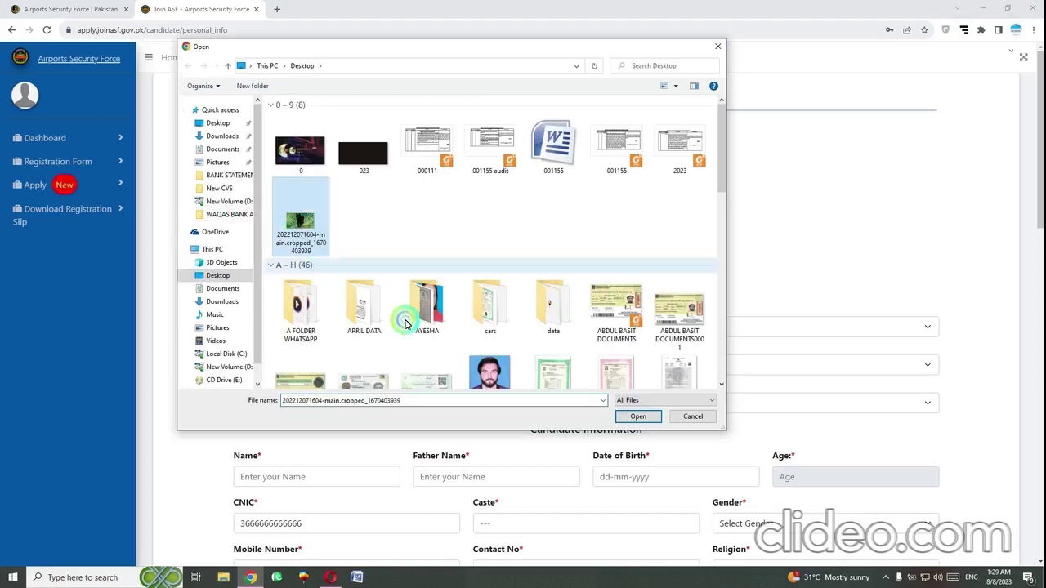
click(631, 416)
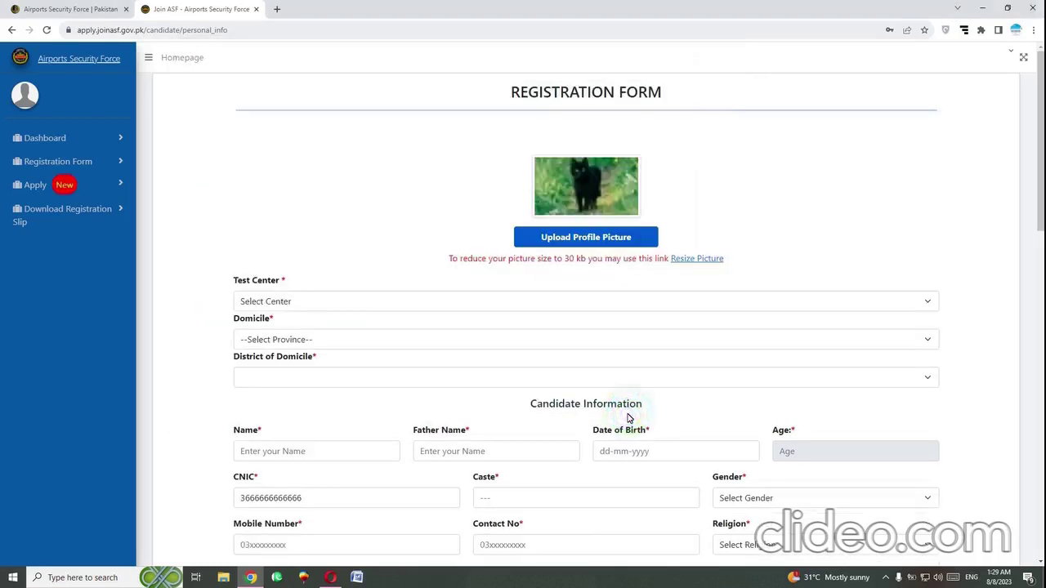
Select Multan for Test Center, Punjab for Domicile, and Vehari for District of Domicile
click(470, 301)
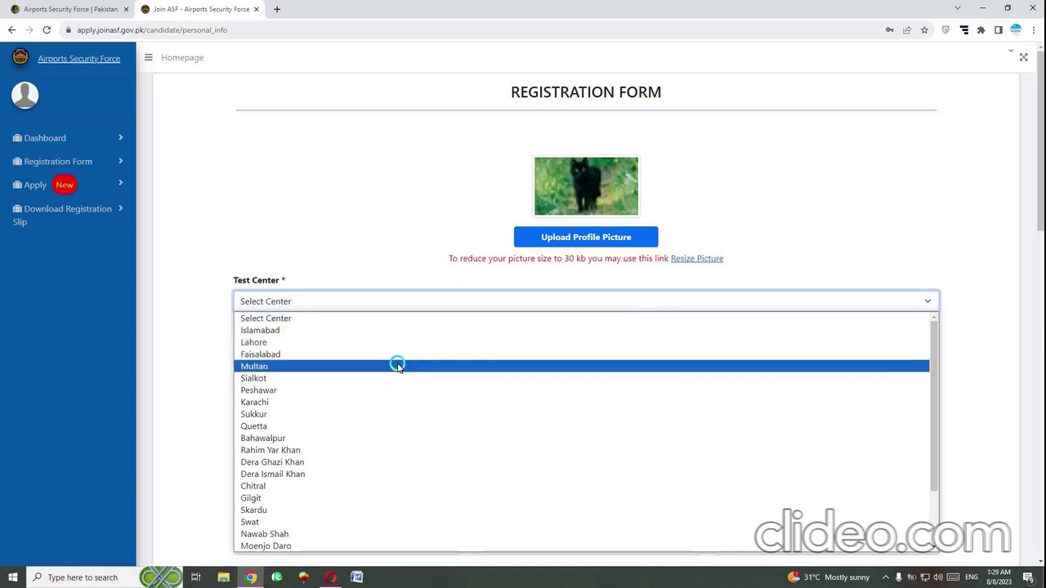
click(398, 367)
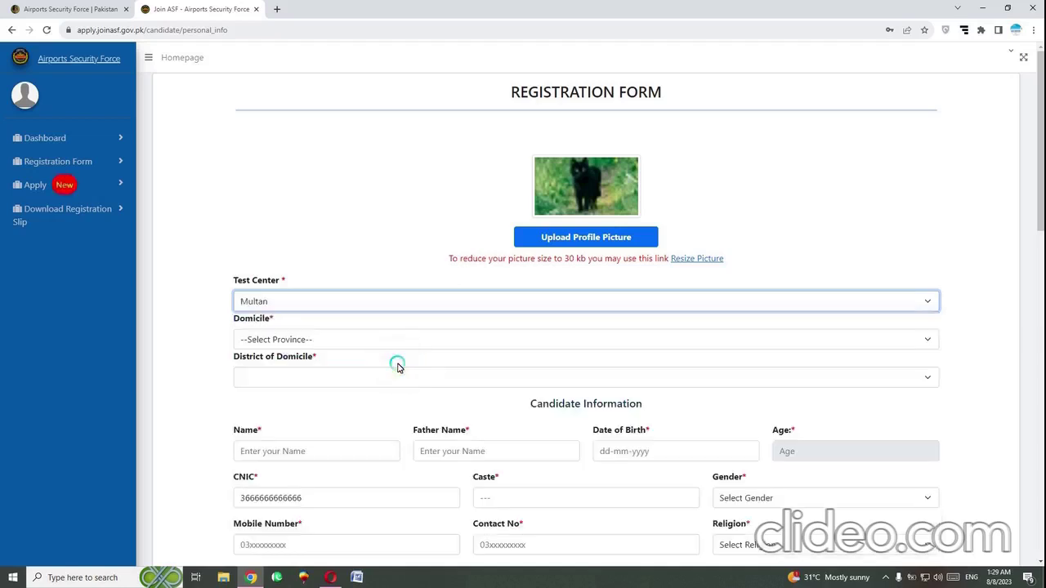
click(459, 340)
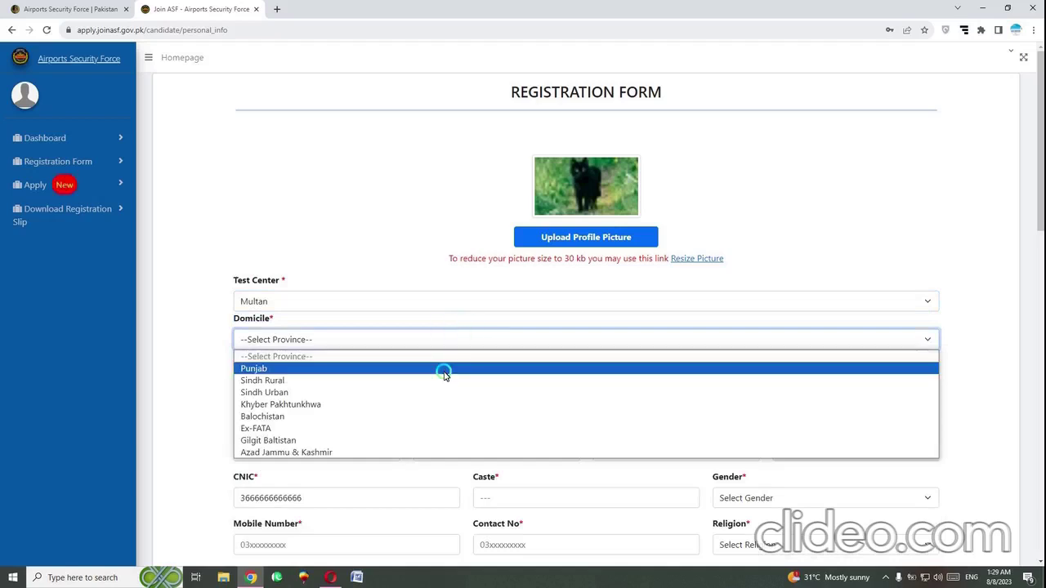
click(441, 372)
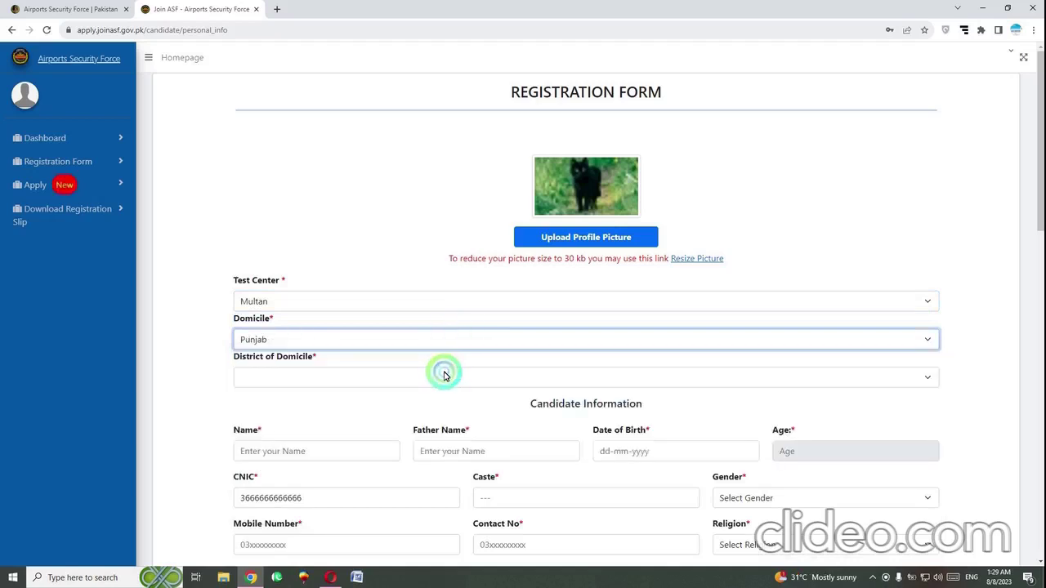
click(483, 343)
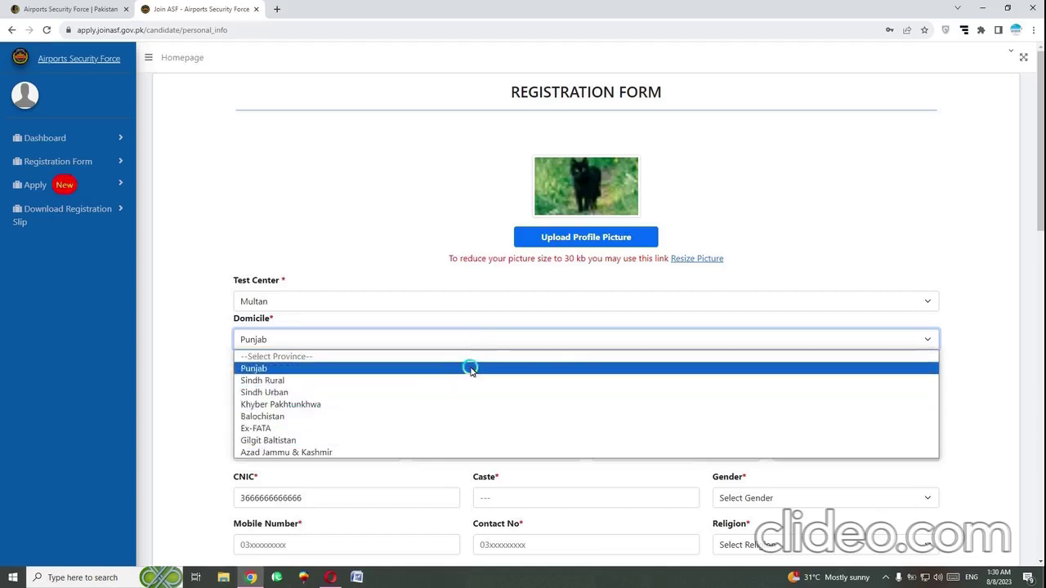
click(470, 369)
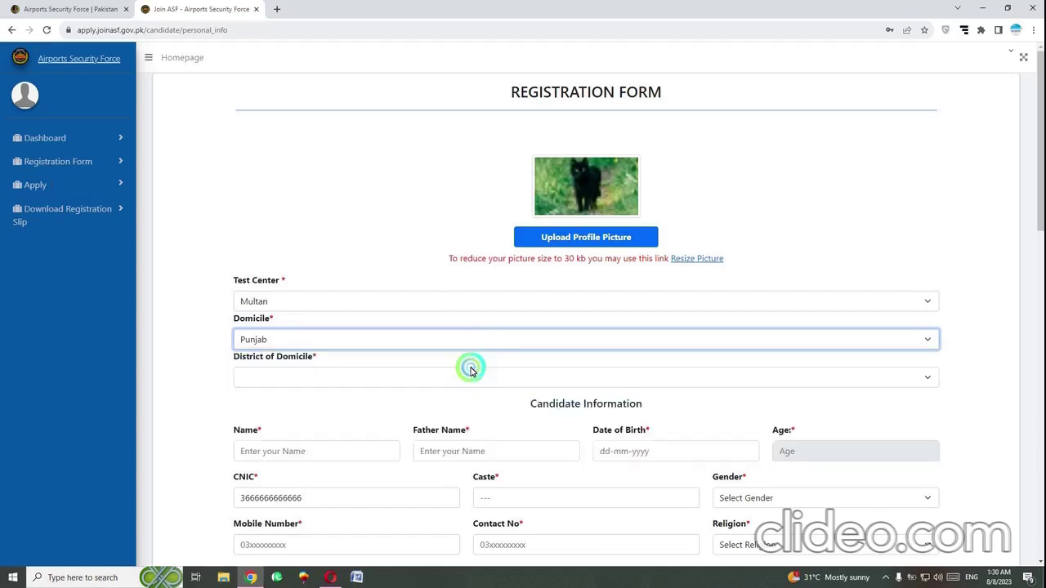
click(390, 380)
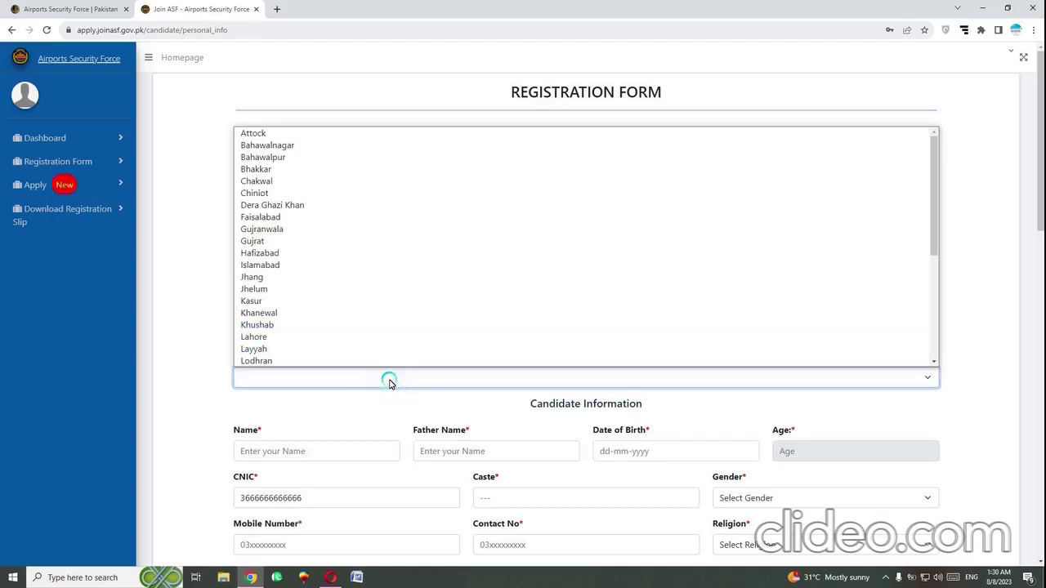
key(v)
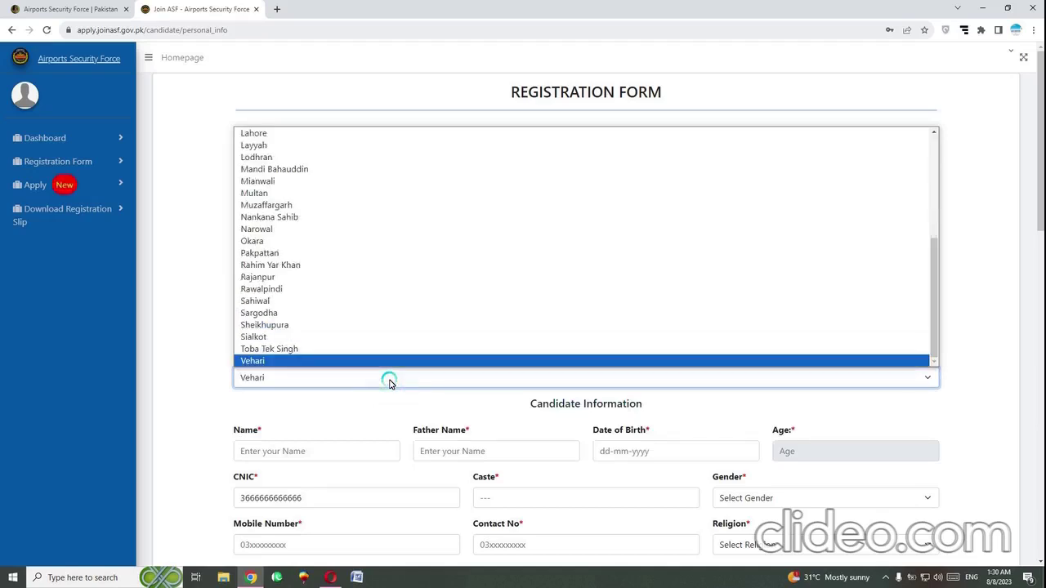
Confirm Vehari as district and enter the candidate's name and father's name
click(400, 362)
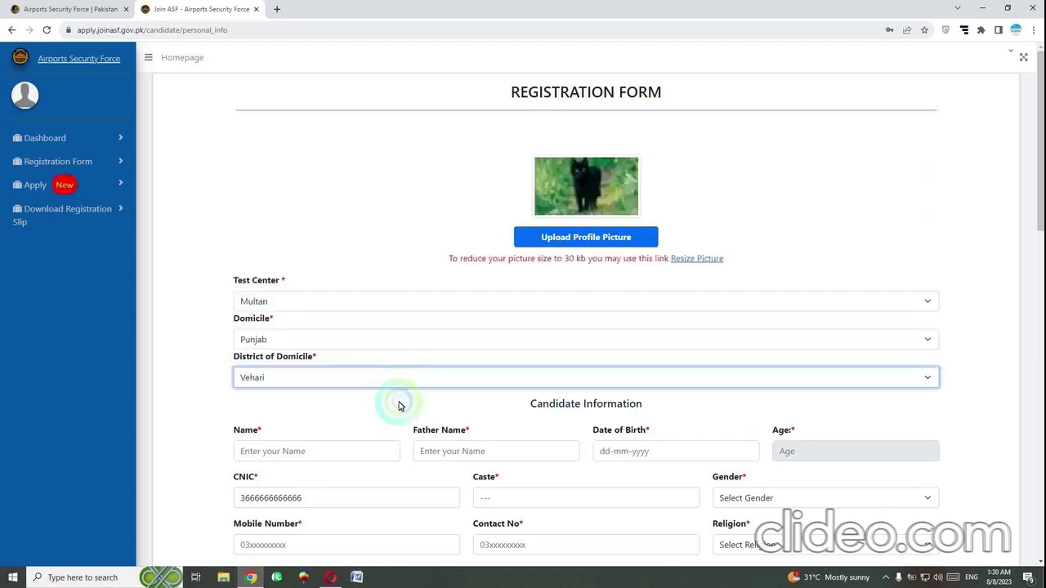
scroll(354, 483, down, 1)
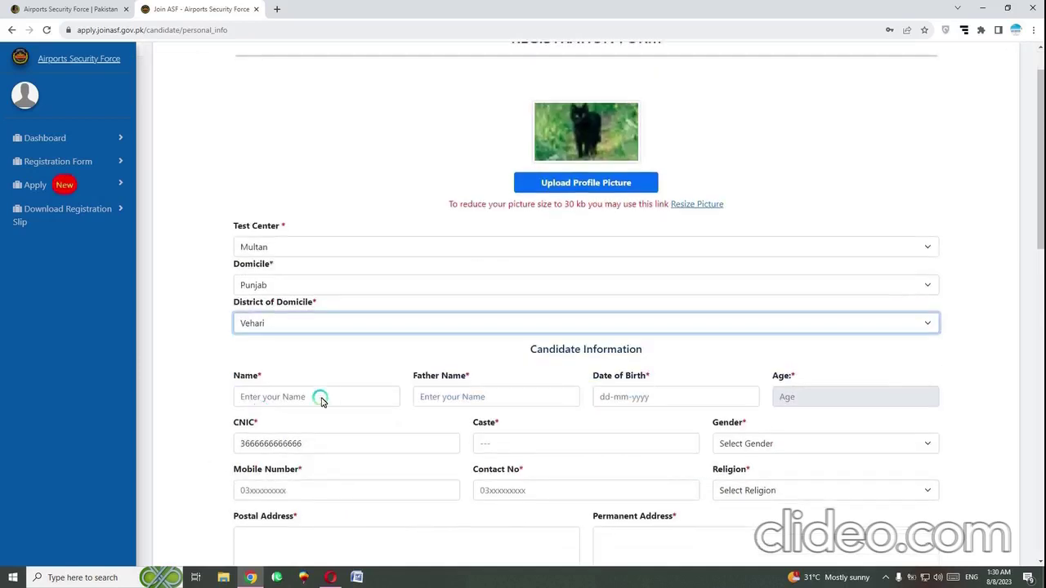
click(327, 397)
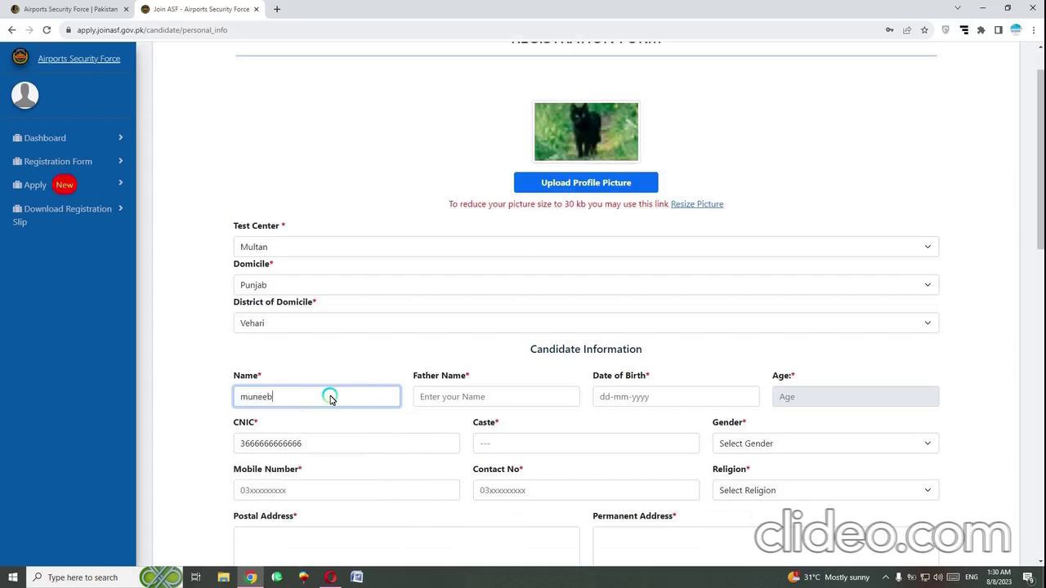
click(471, 397)
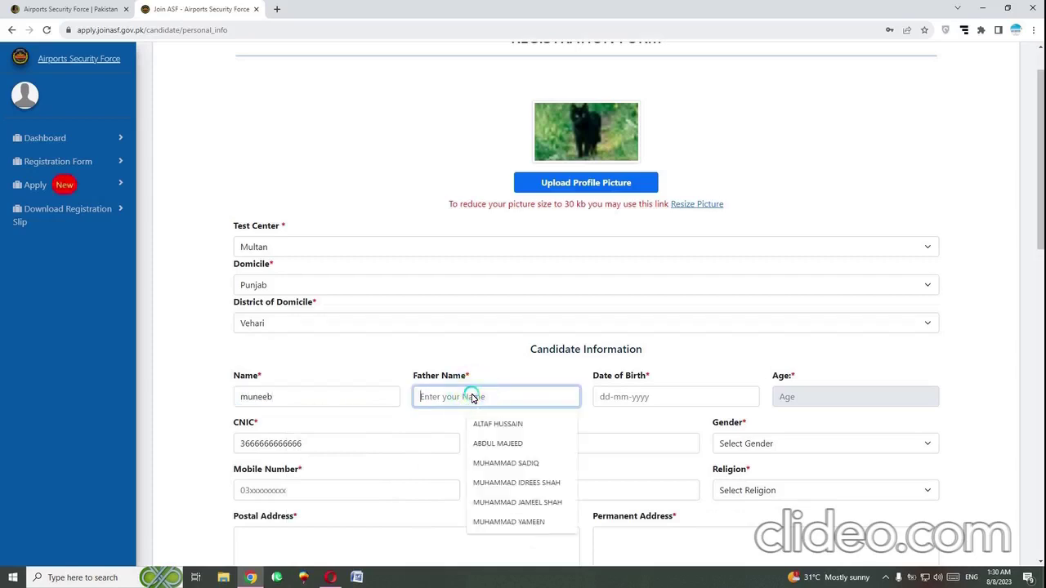
text(latif)
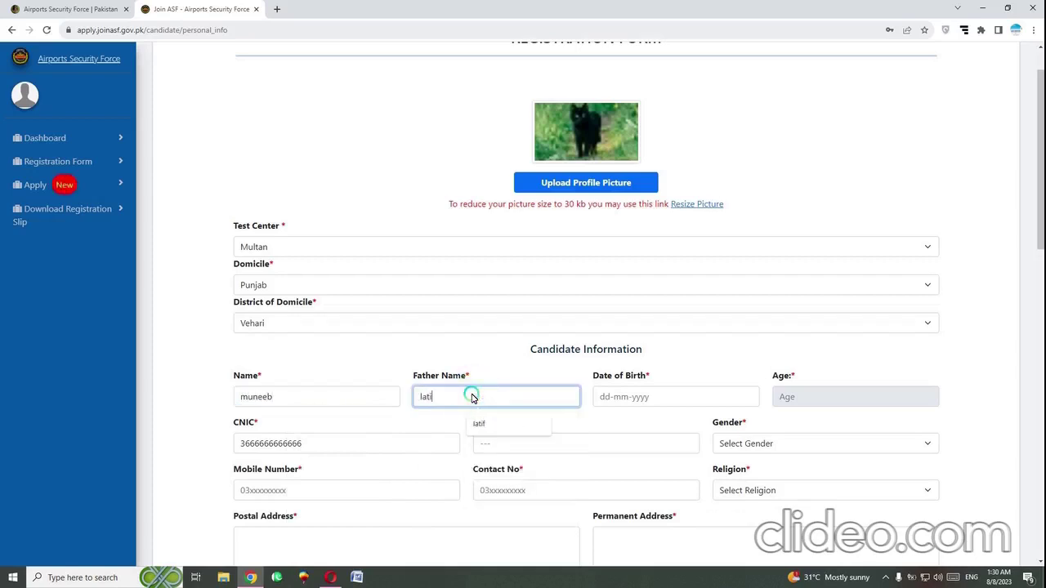
click(657, 397)
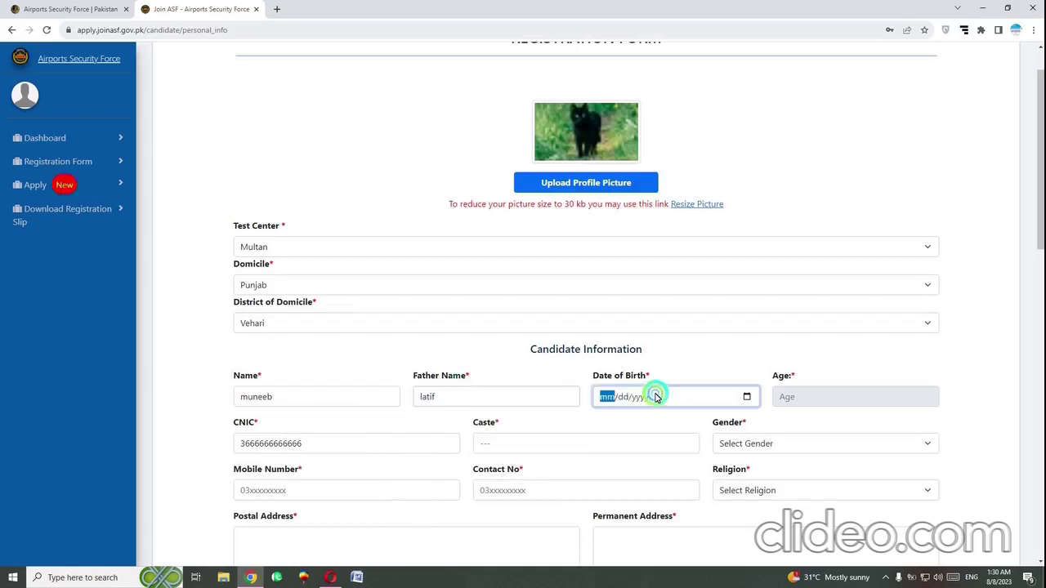
click(746, 396)
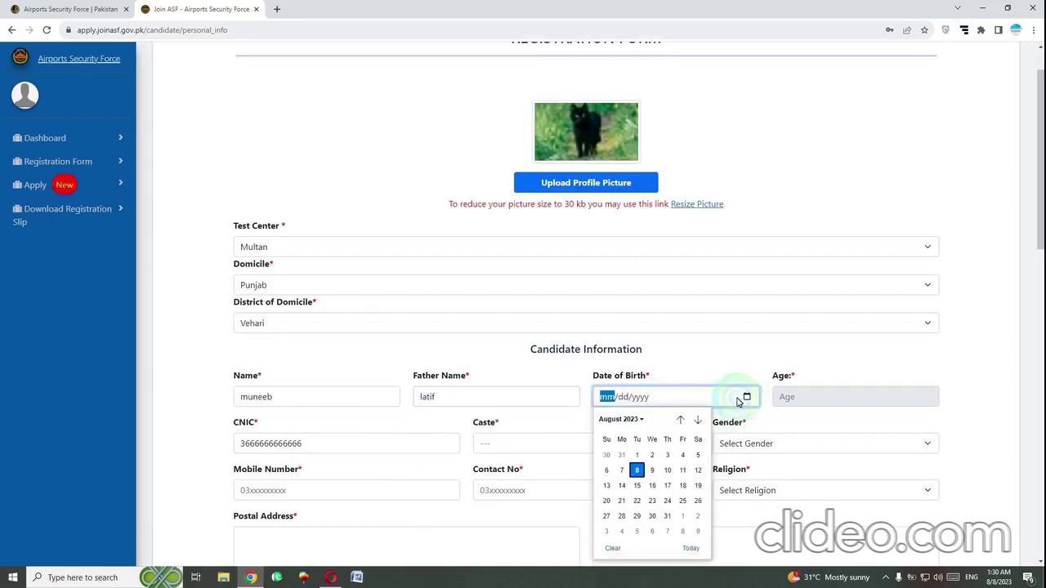
click(639, 421)
scroll(629, 453, up, 3)
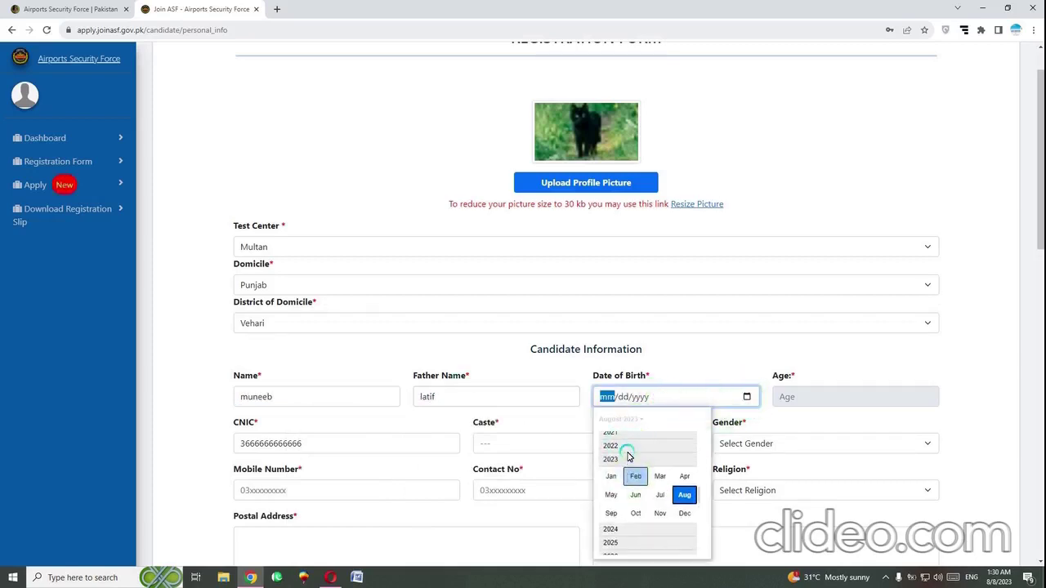
scroll(628, 456, up, 5)
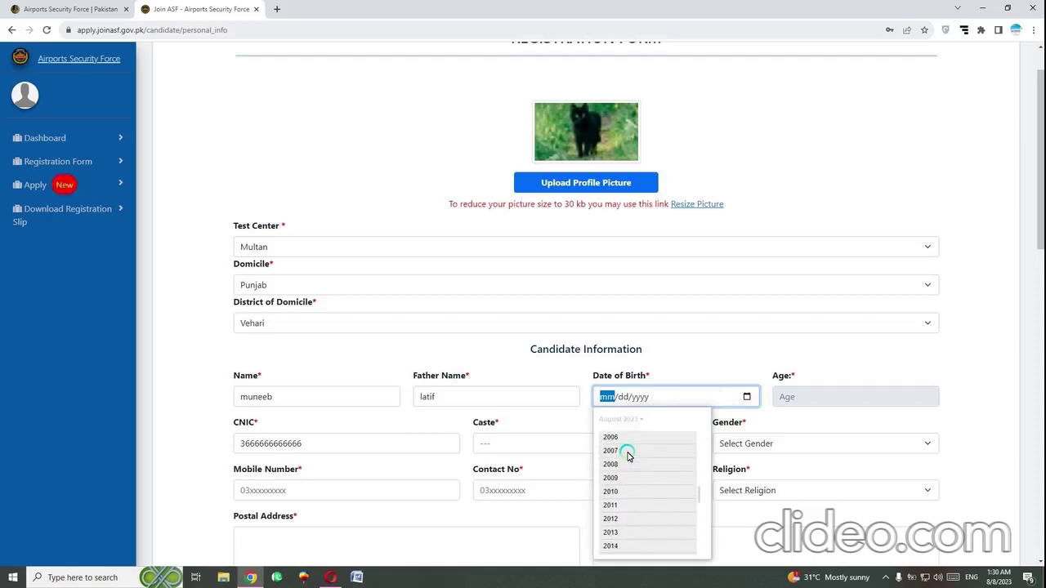
scroll(626, 458, up, 2)
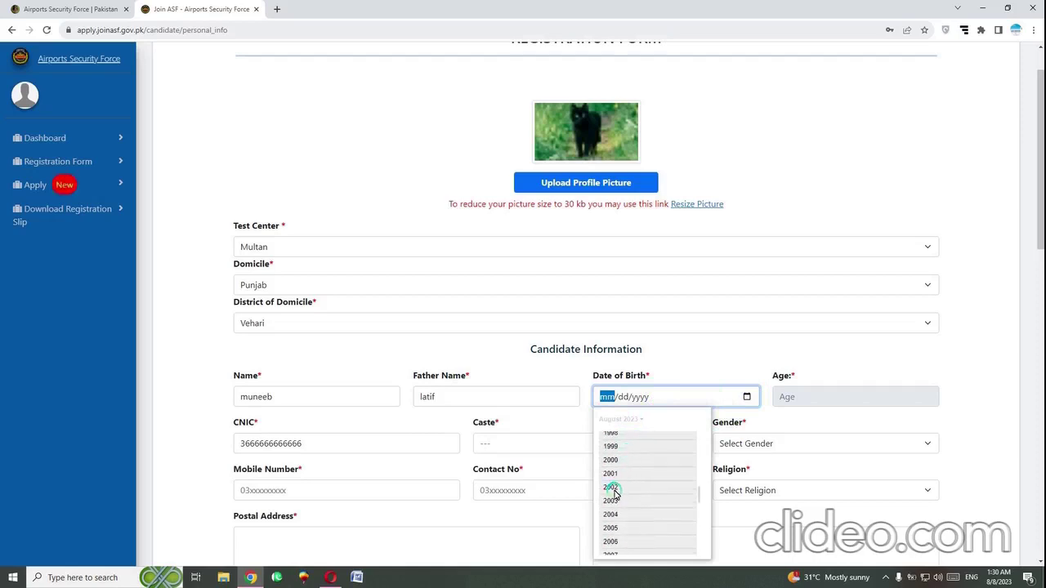
click(615, 490)
click(614, 494)
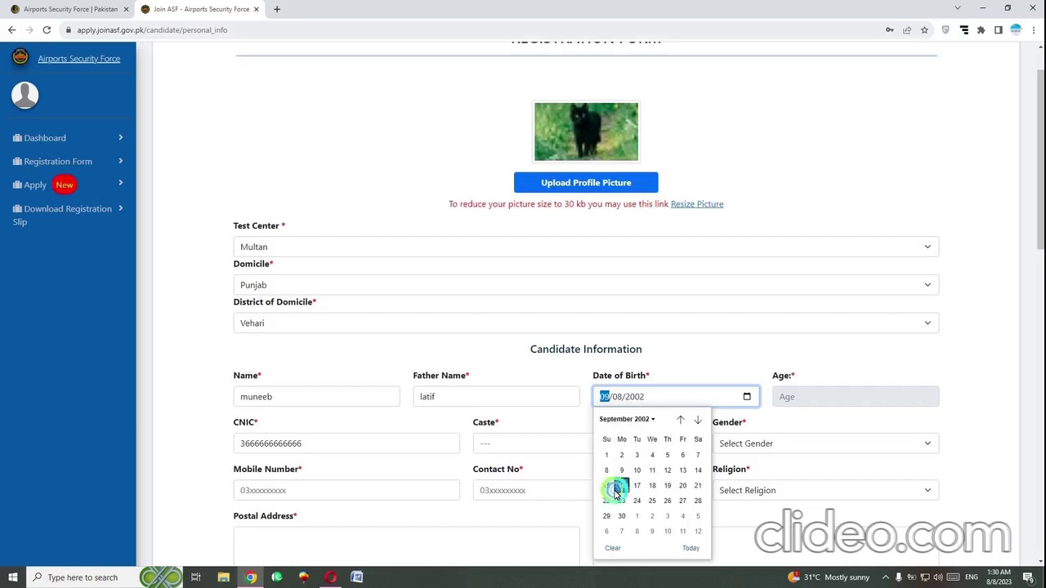
click(615, 493)
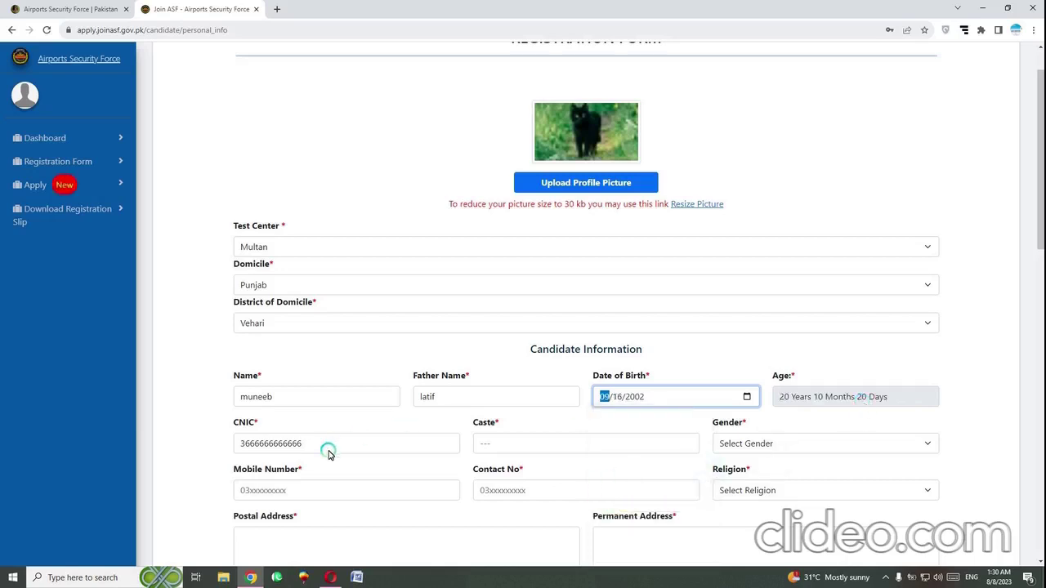
Fill the caste from the earlier saved entry and set gender to Male
click(524, 449)
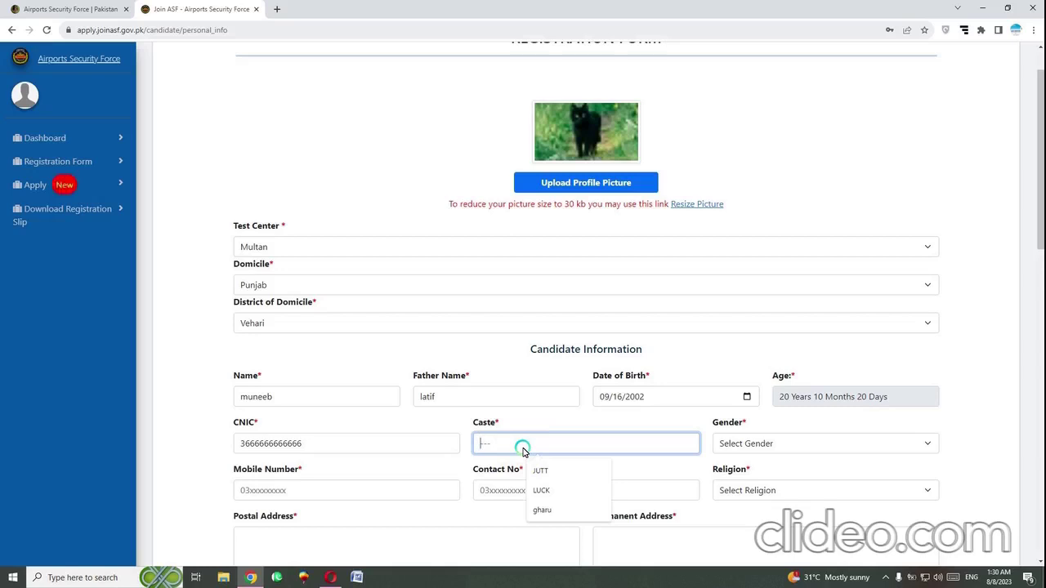
click(544, 509)
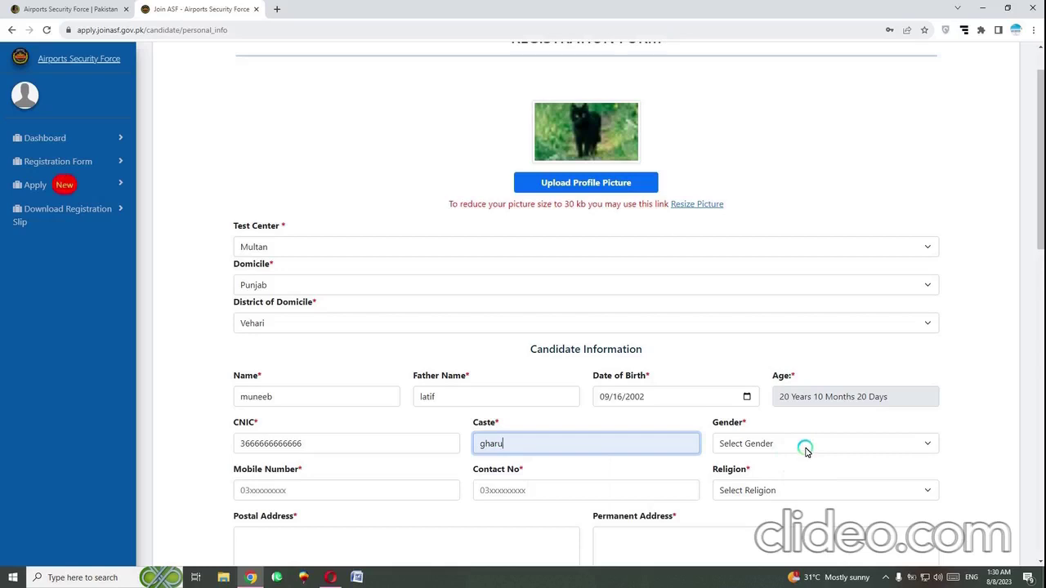
click(805, 451)
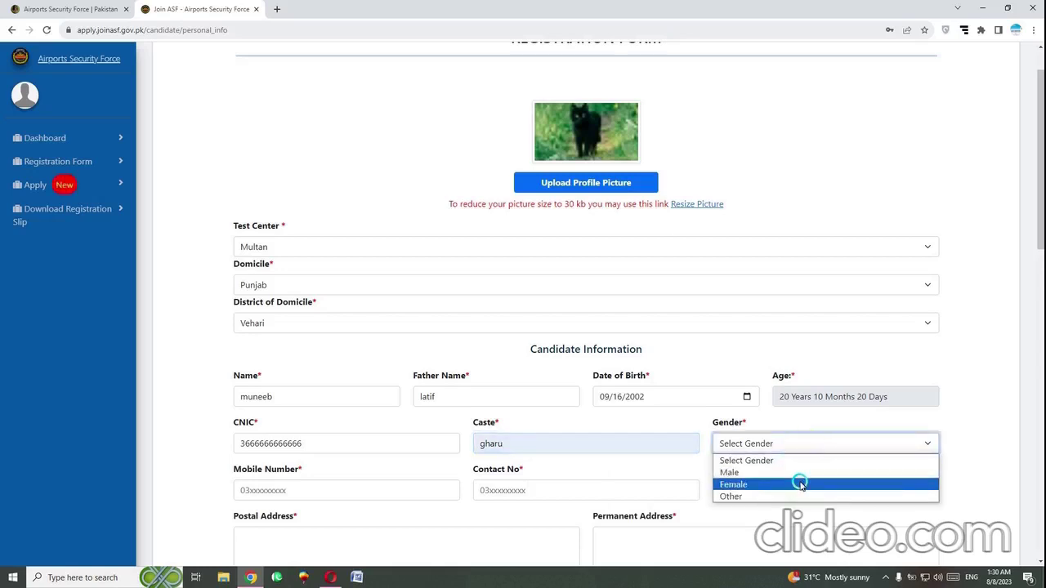
click(813, 472)
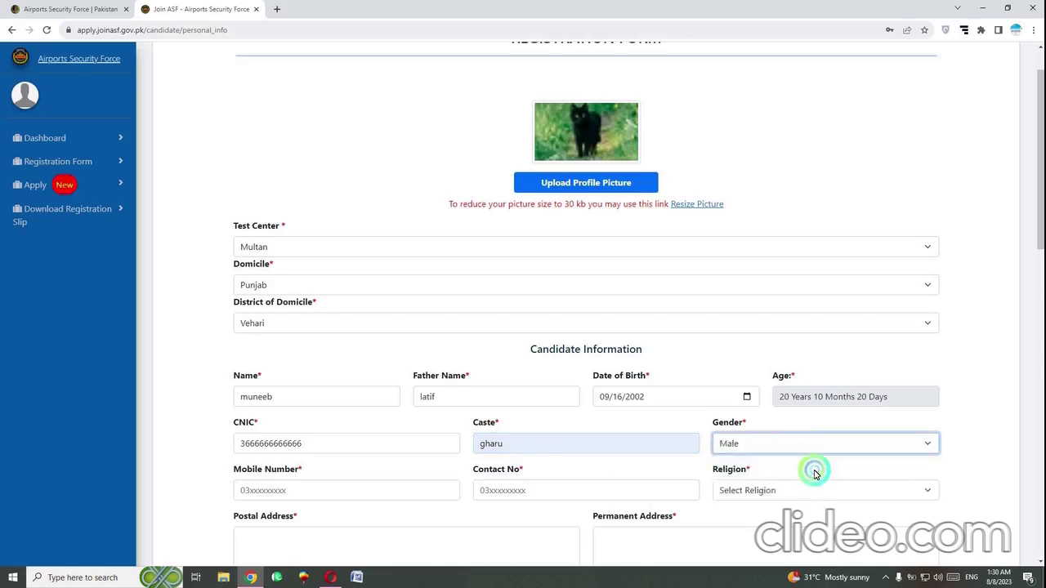
Enter the candidate's mobile and contact numbers and set Religion to Muslim
click(401, 493)
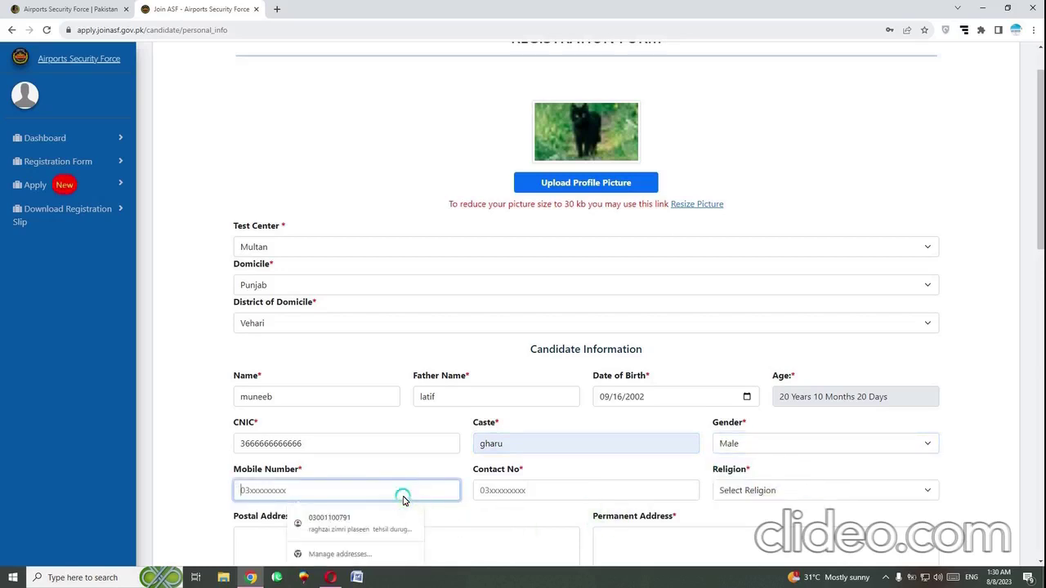
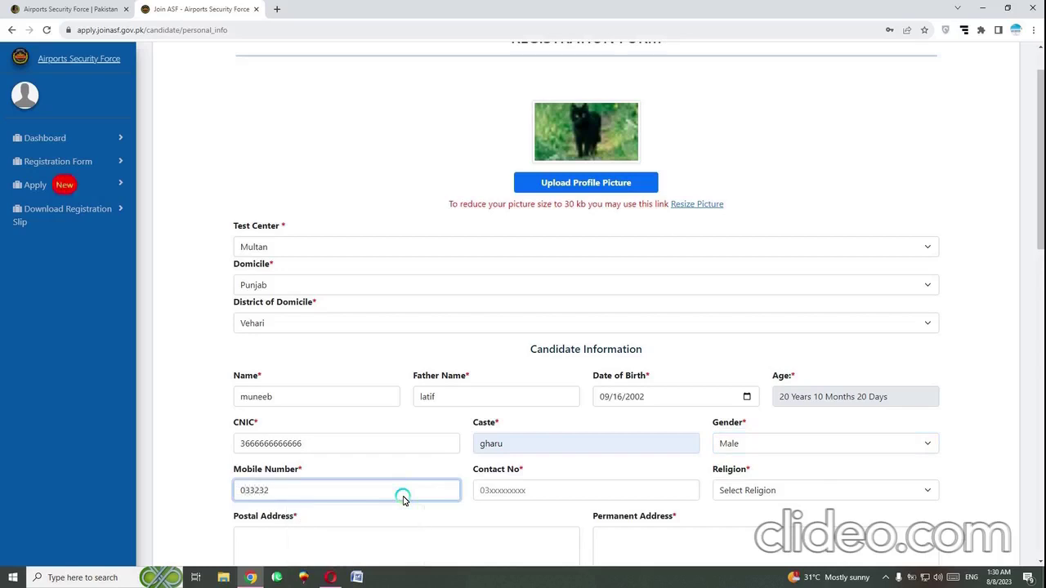
click(537, 494)
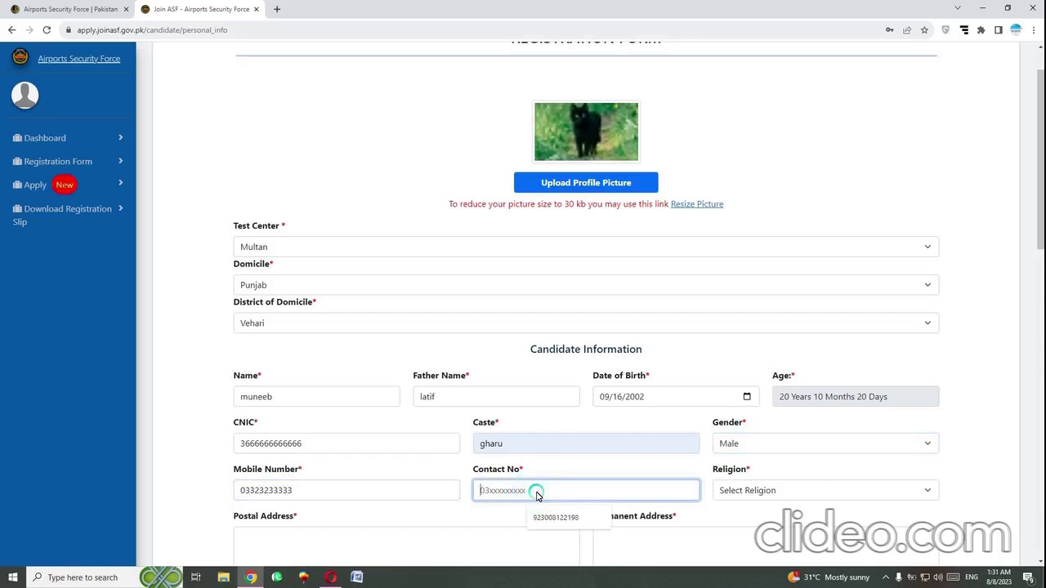
text(32)
key(BackSpace)
key(BackSpace)
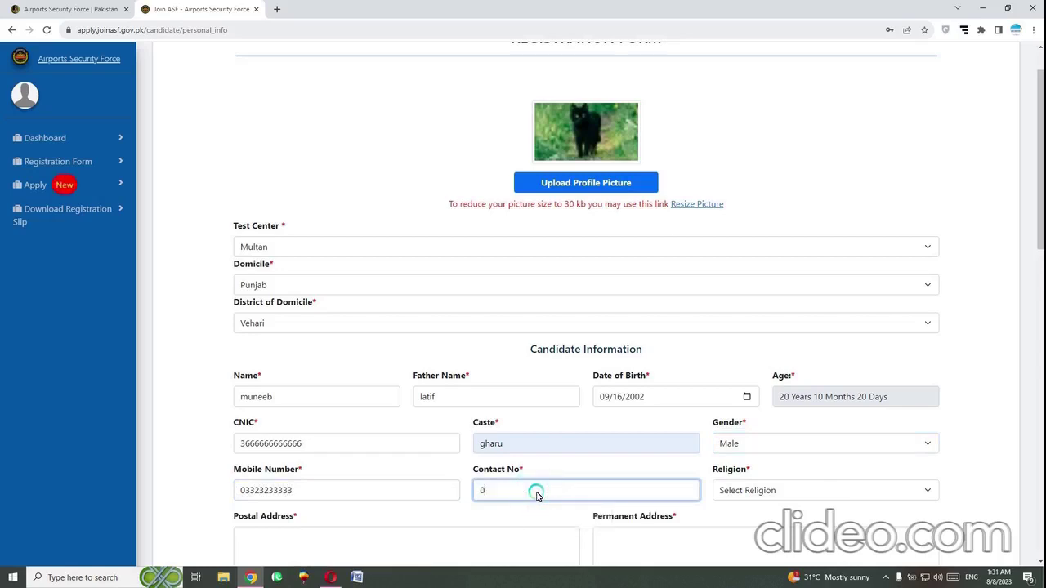
click(730, 496)
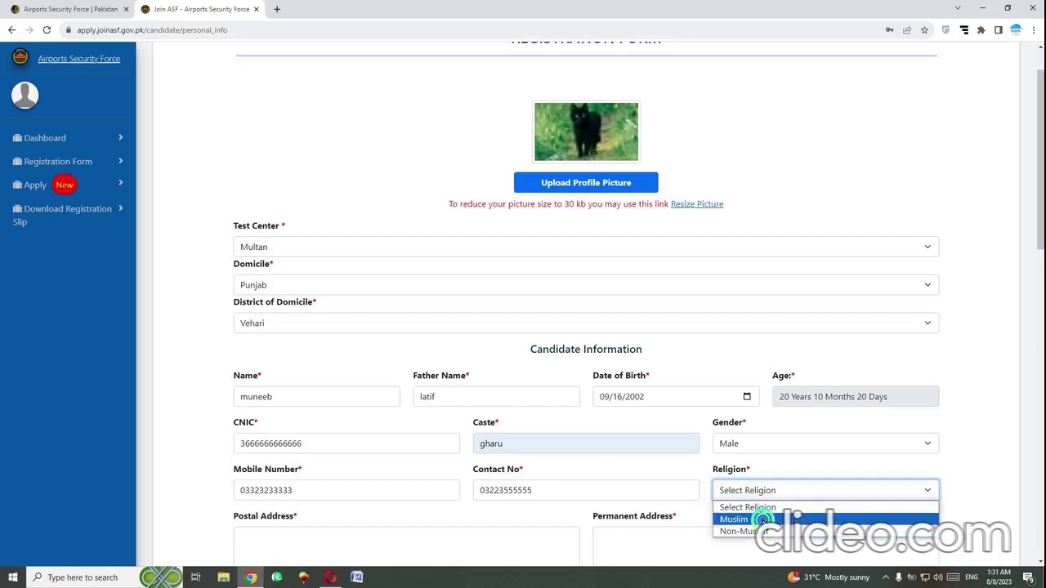
click(759, 520)
scroll(275, 506, down, 2)
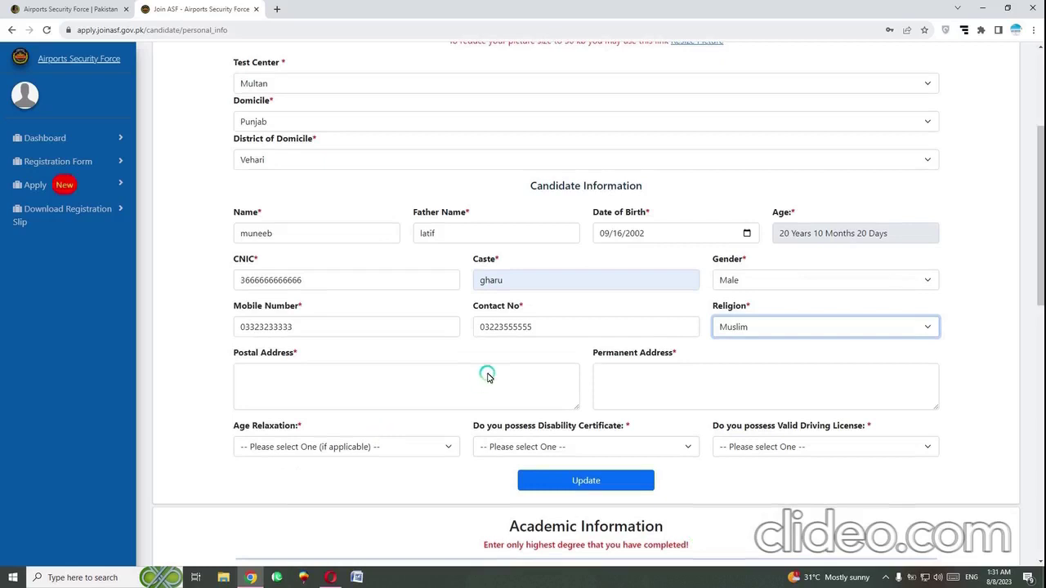
Type the candidate's home address into both Postal Address and Permanent Address
click(449, 383)
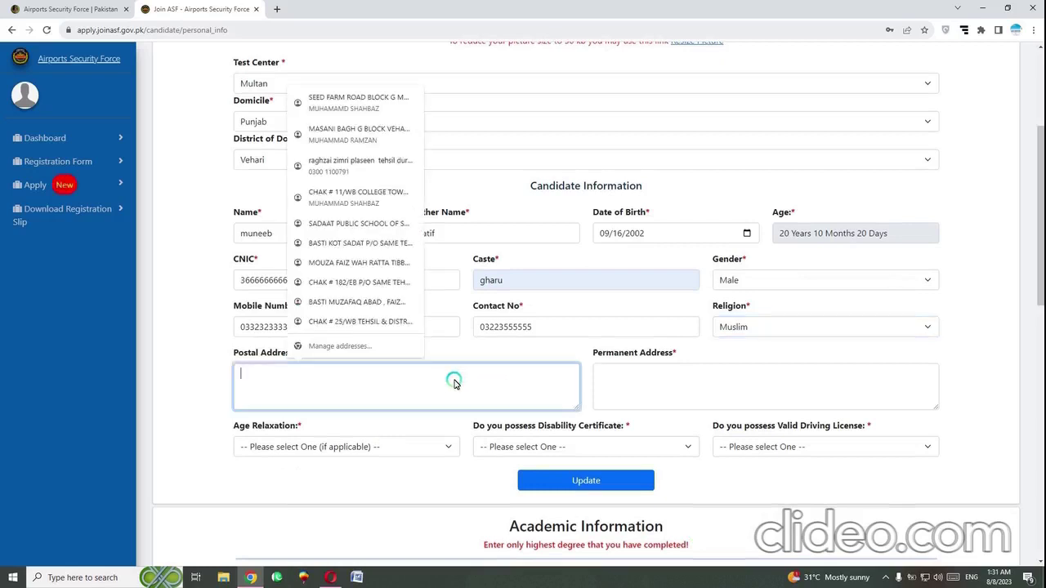
click(707, 383)
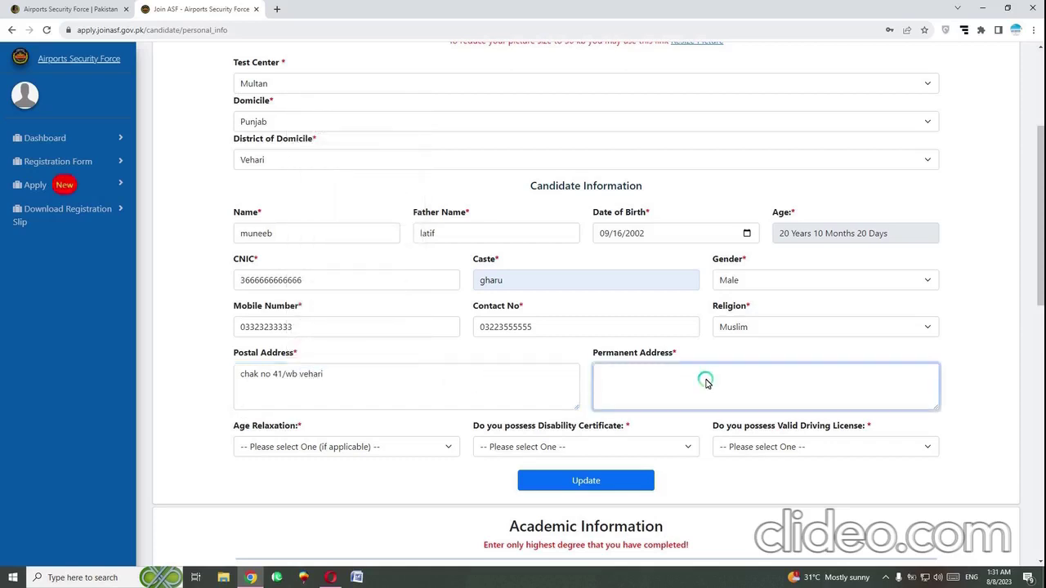
text(chak no 41/wb vehari)
scroll(706, 382, down, 2)
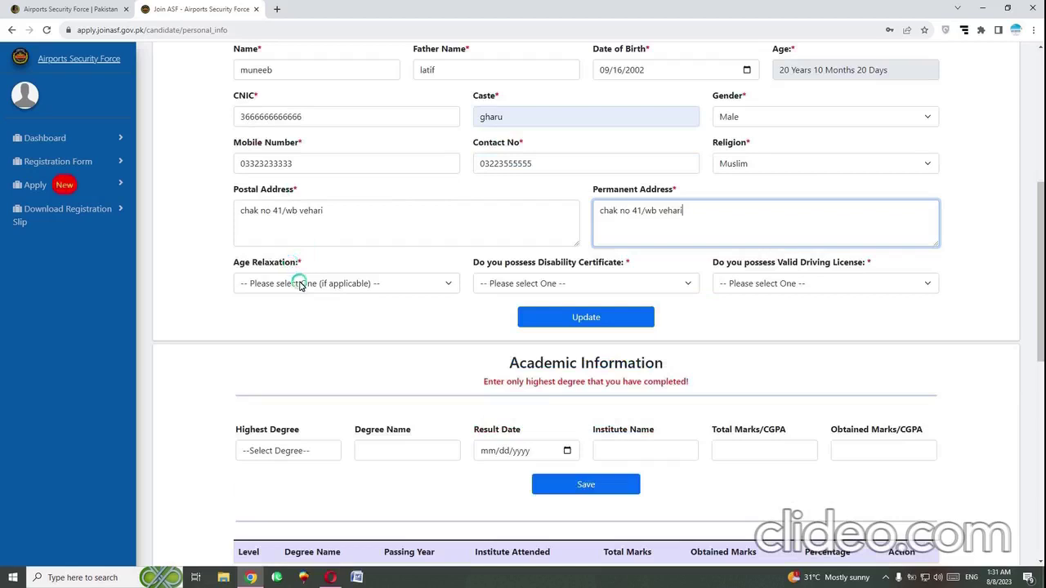
Choose 'Age Relaxation not Claimed', then No for Disability Certificate and Valid Driving License
click(301, 284)
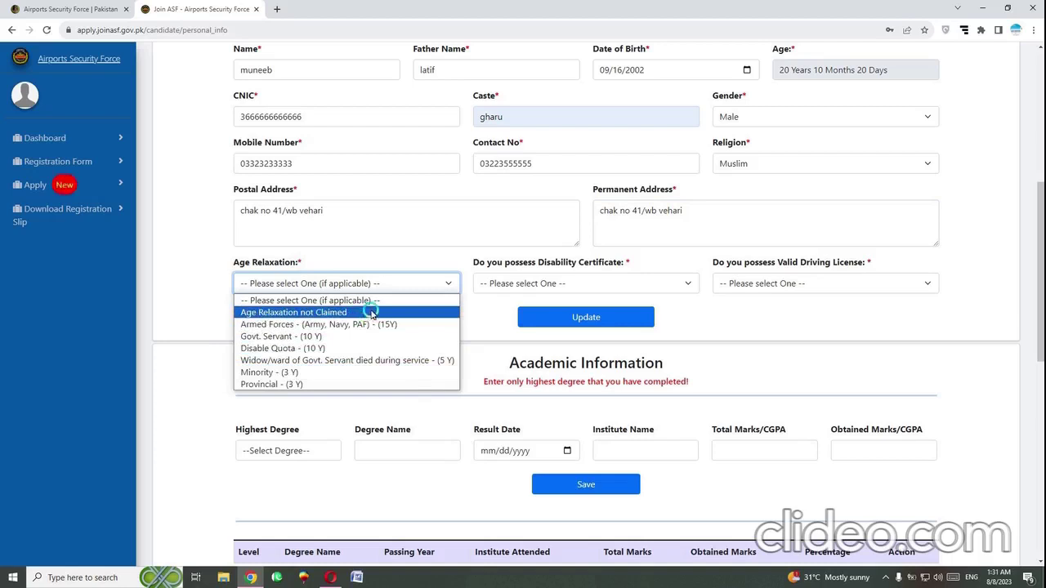
click(388, 312)
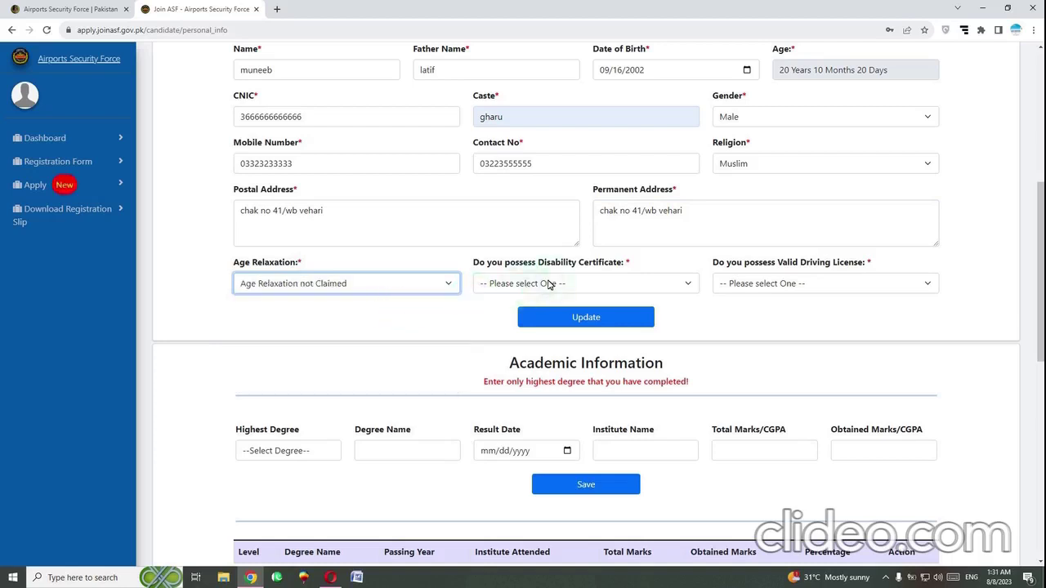
drag(671, 268, 474, 264)
click(482, 309)
click(521, 285)
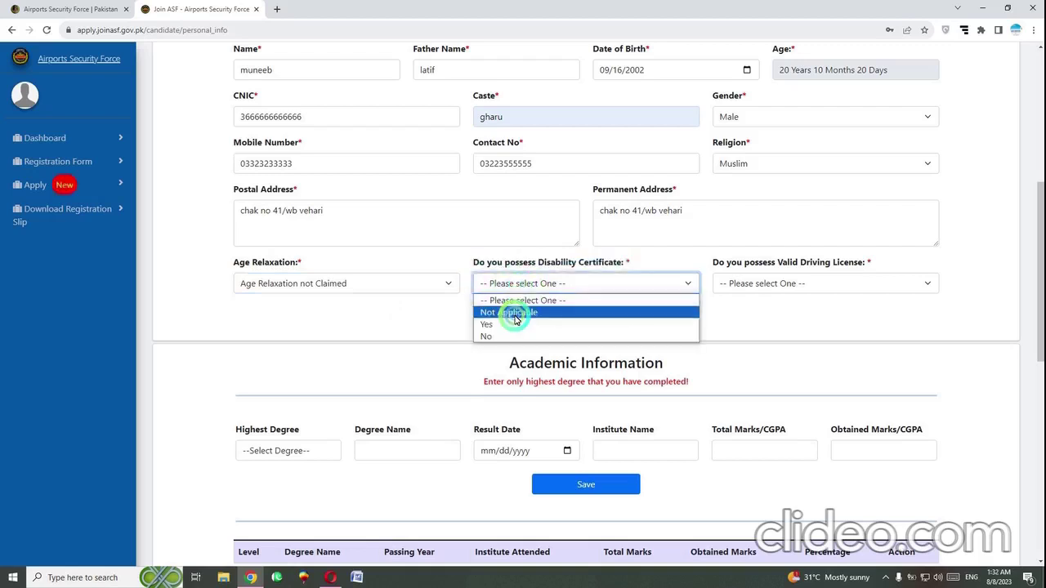
click(516, 336)
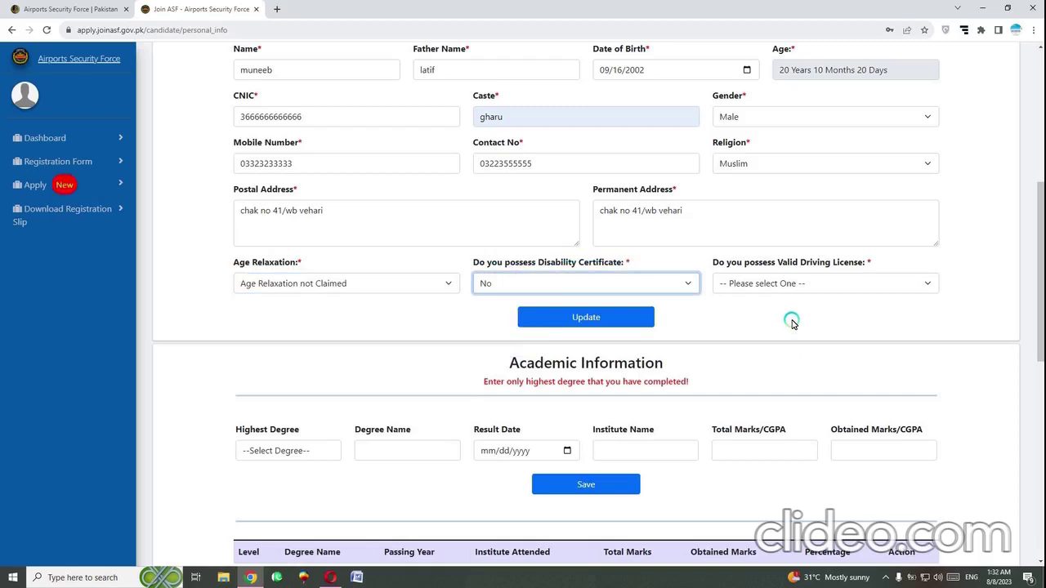
click(823, 283)
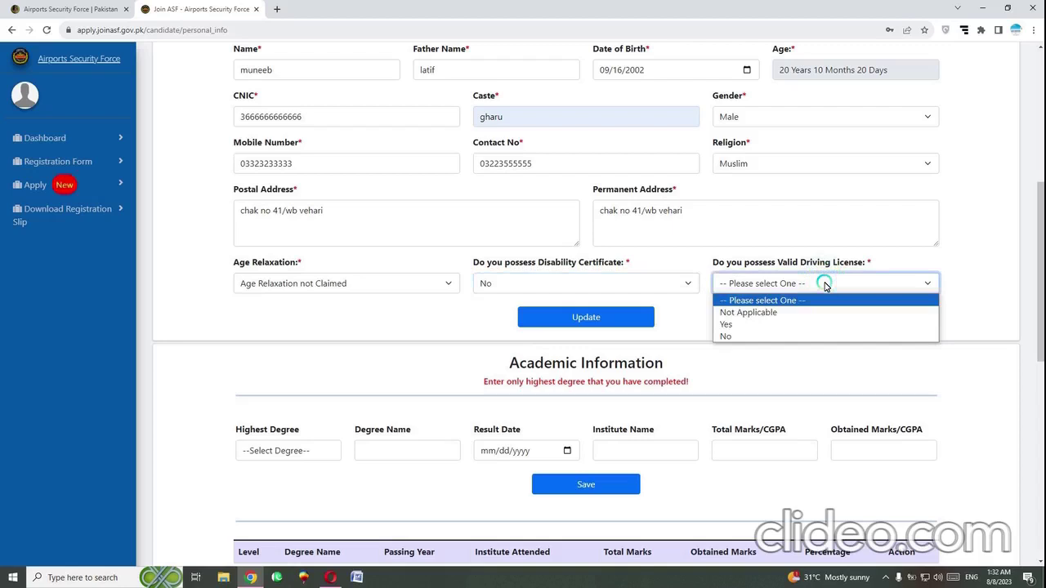
click(789, 335)
scroll(794, 340, down, 1)
scroll(619, 302, down, 1)
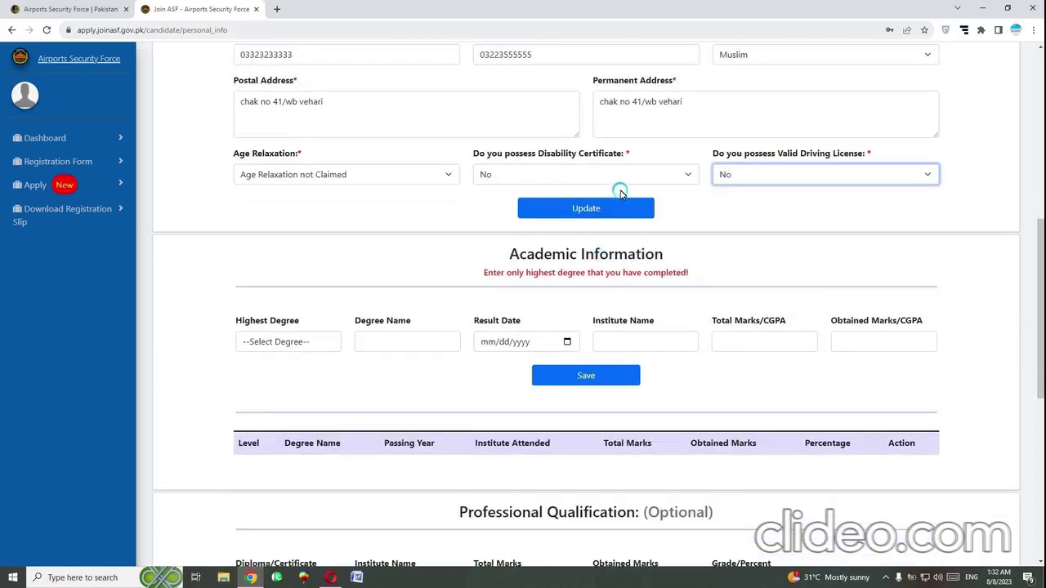
Save the personal information, then set highest degree Intermediate with degree name fsc
click(616, 210)
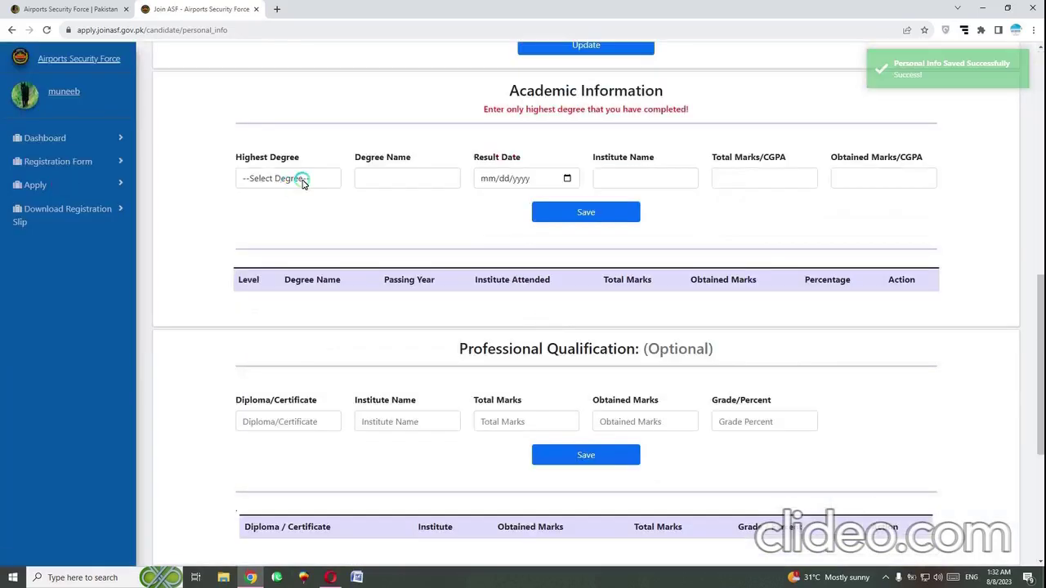
click(302, 183)
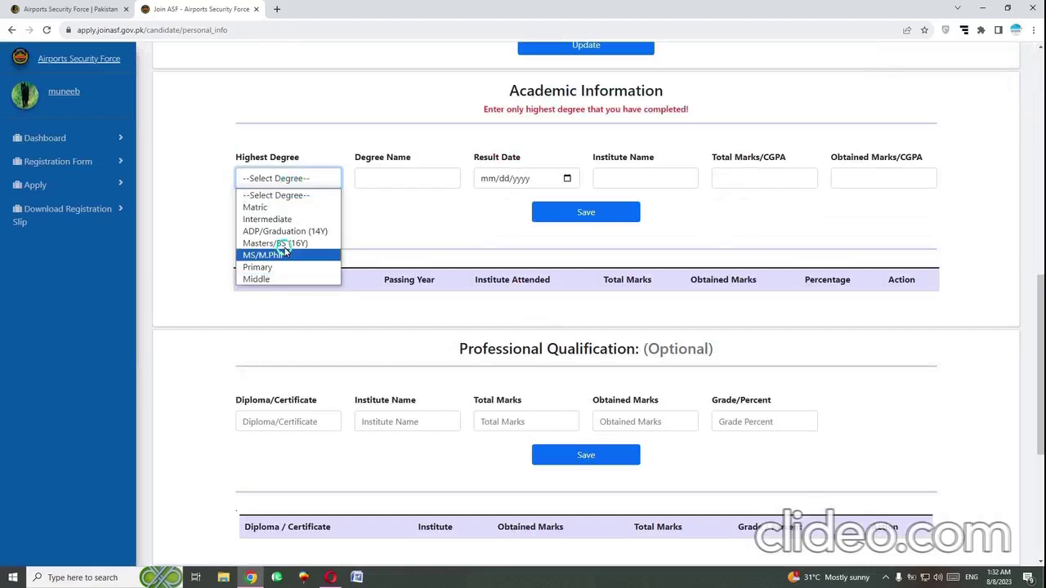
click(298, 219)
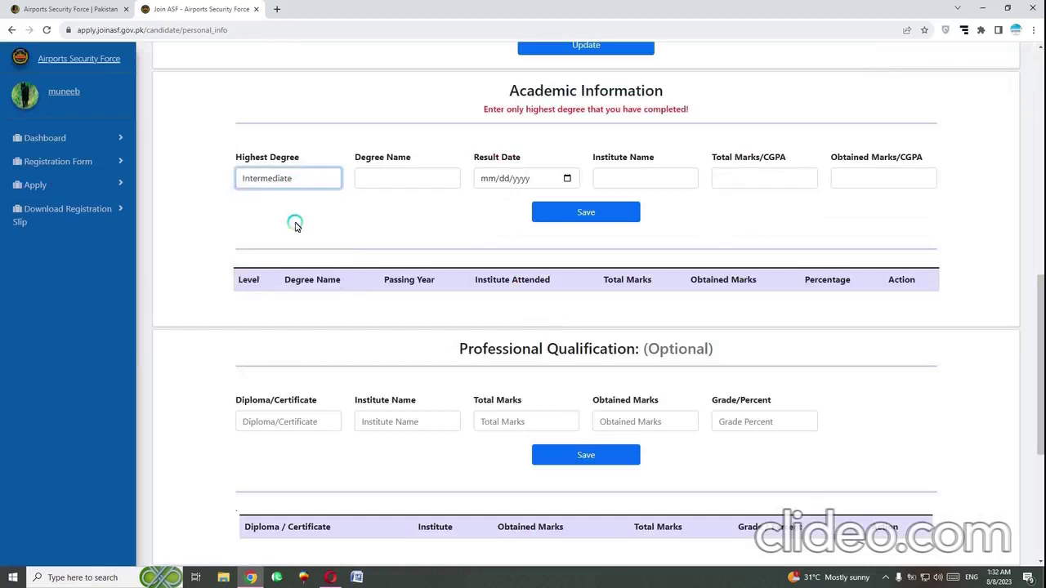
click(408, 185)
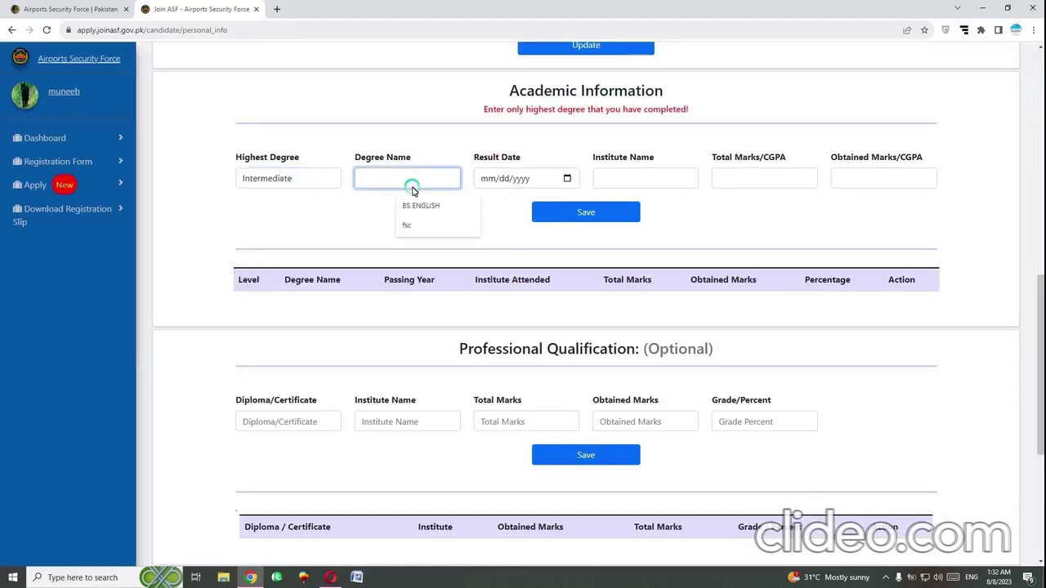
click(413, 224)
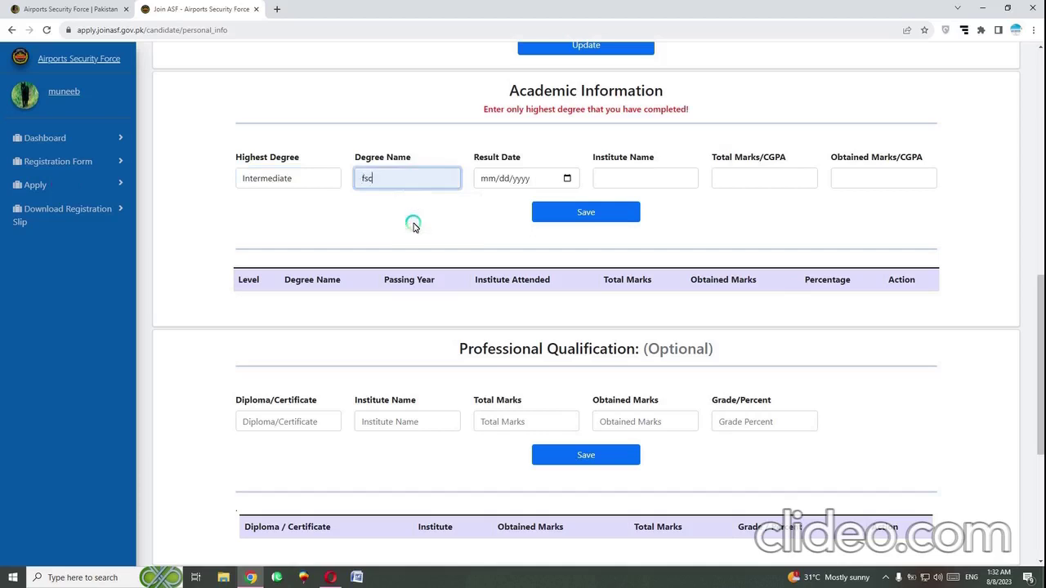
Set the result date to 06/08/2021 via the calendar
click(563, 179)
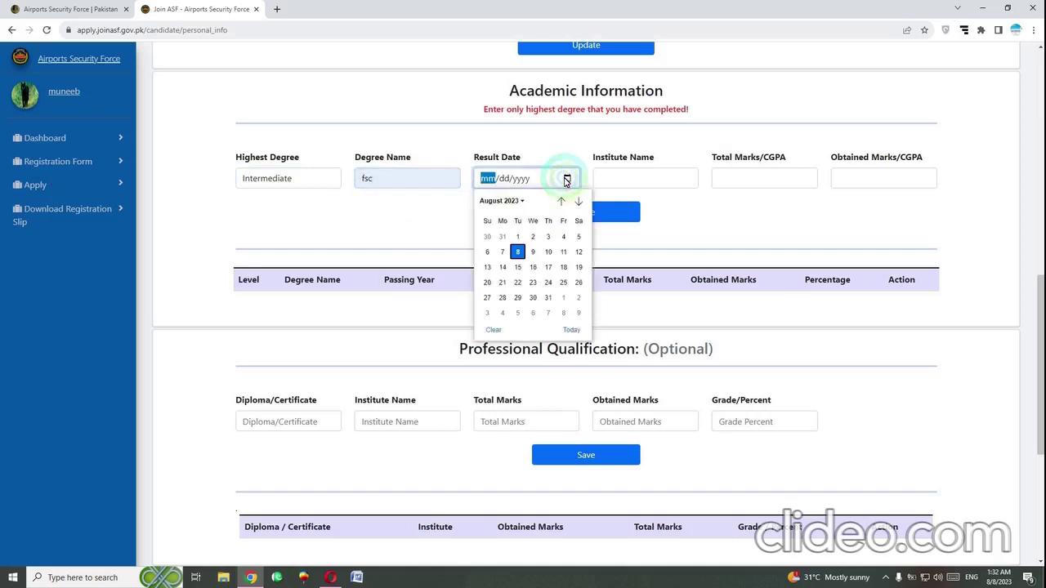
click(523, 202)
scroll(490, 233, up, 2)
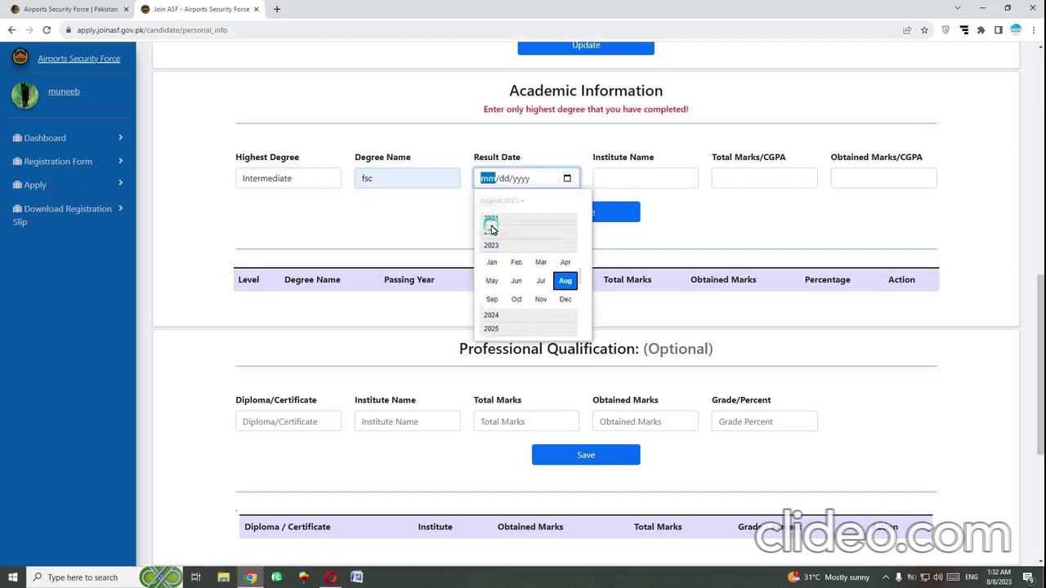
scroll(491, 237, up, 1)
click(491, 272)
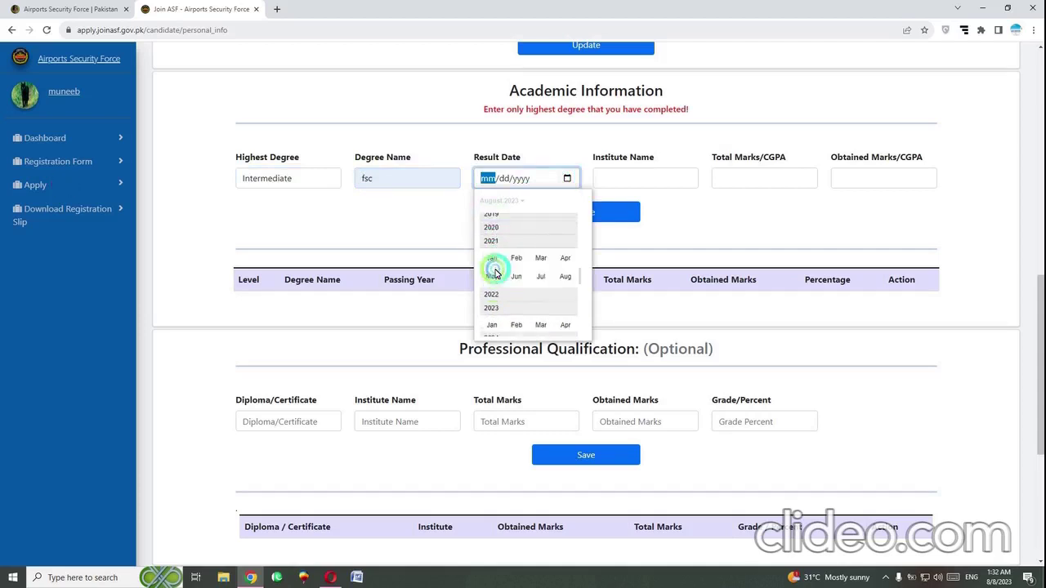
click(540, 274)
click(517, 255)
click(517, 256)
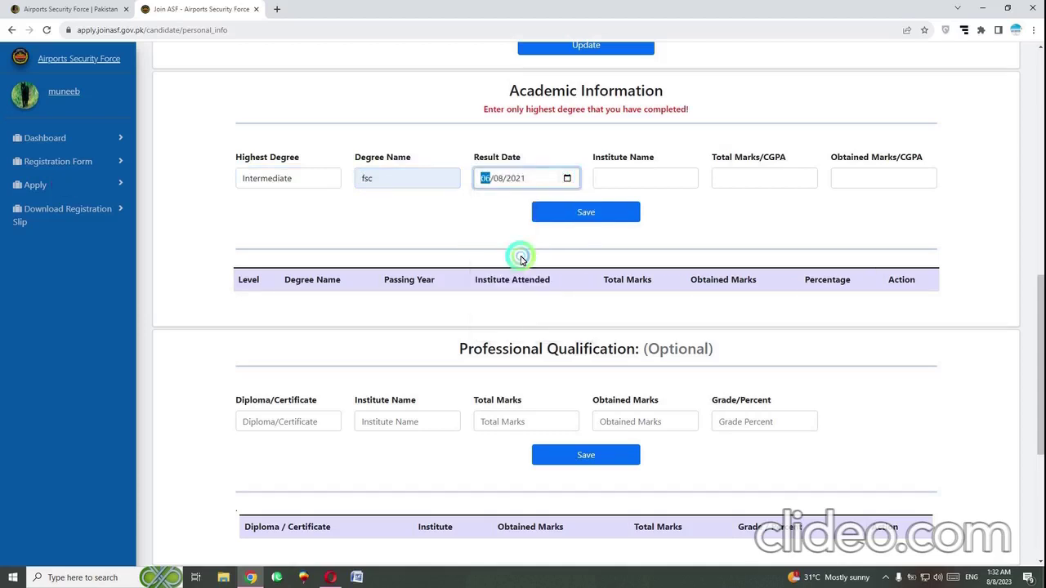
Enter institute vehari, total marks 1100 and obtained marks 980, and save the record
click(626, 178)
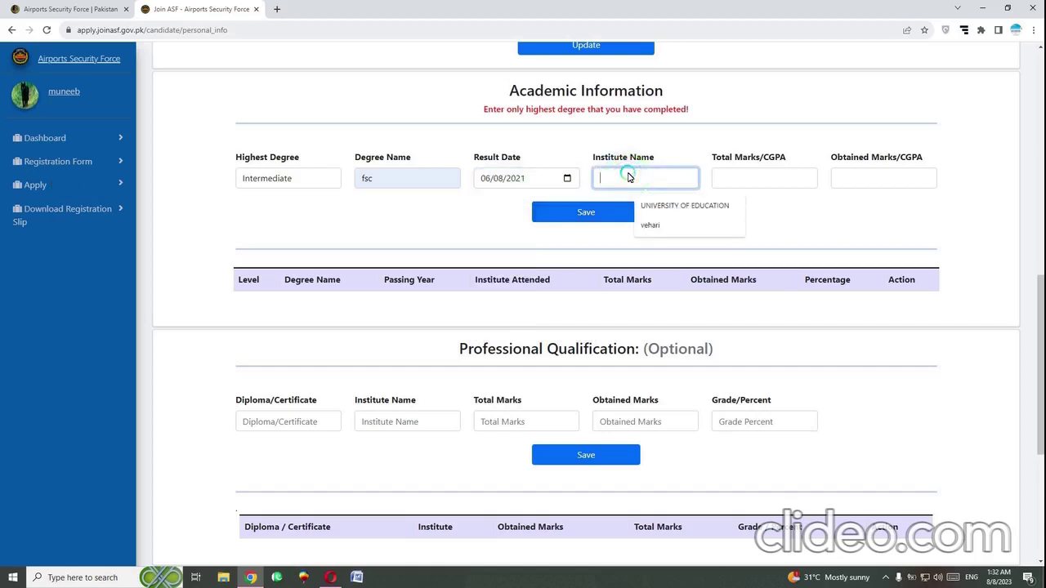
text(vehari)
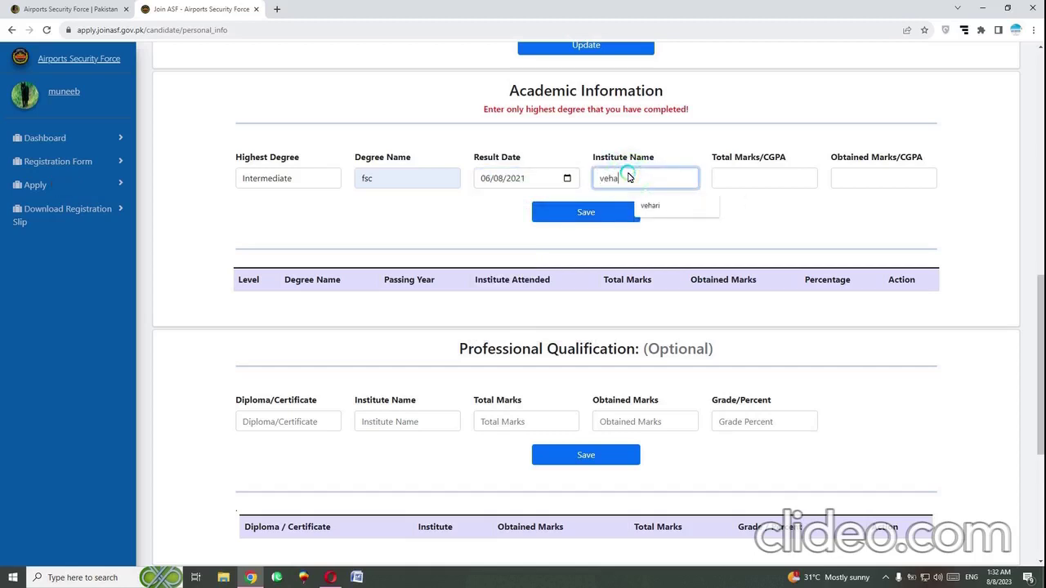
click(747, 175)
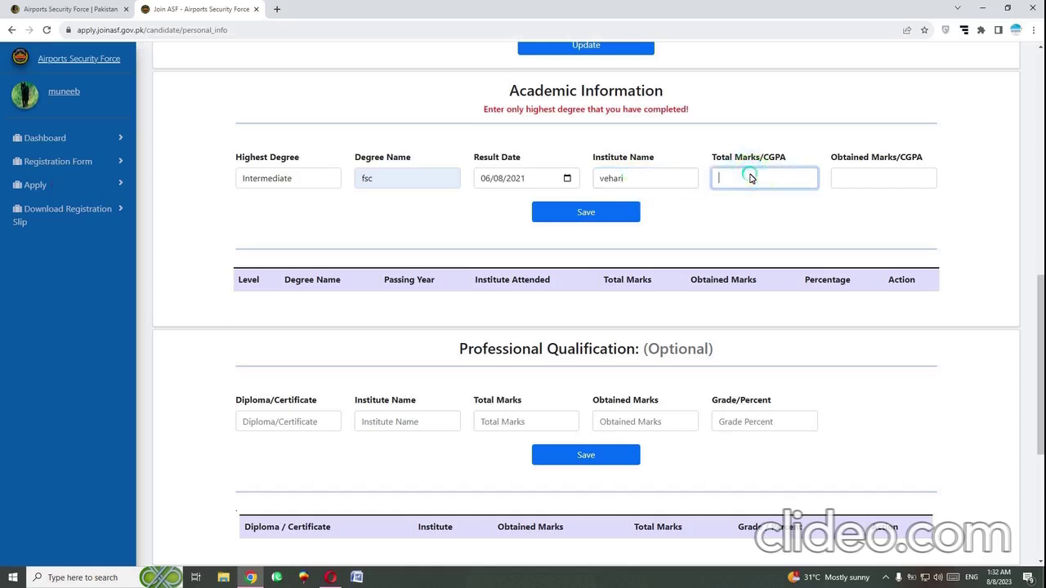
text(1100)
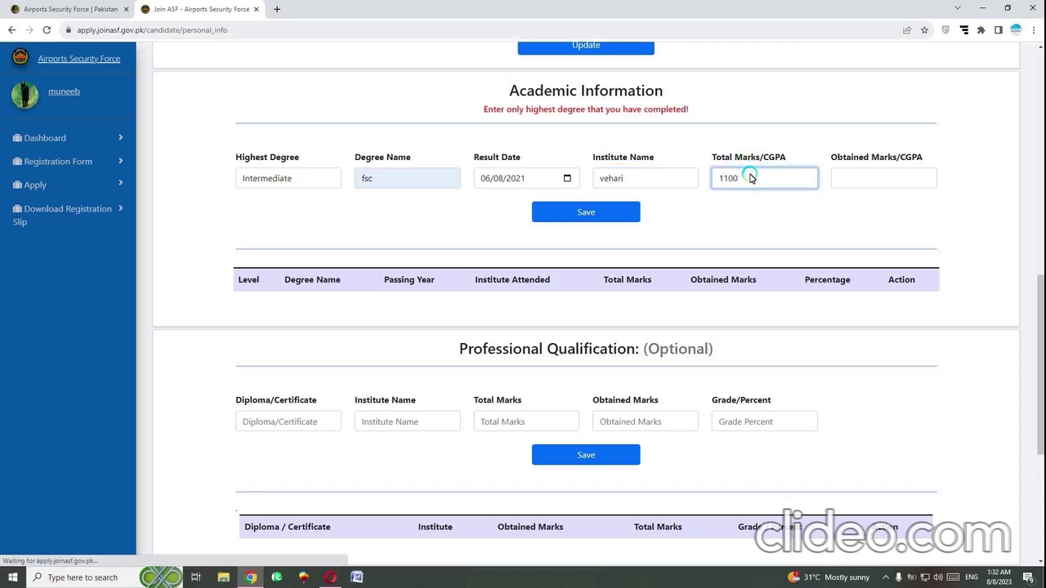
click(861, 180)
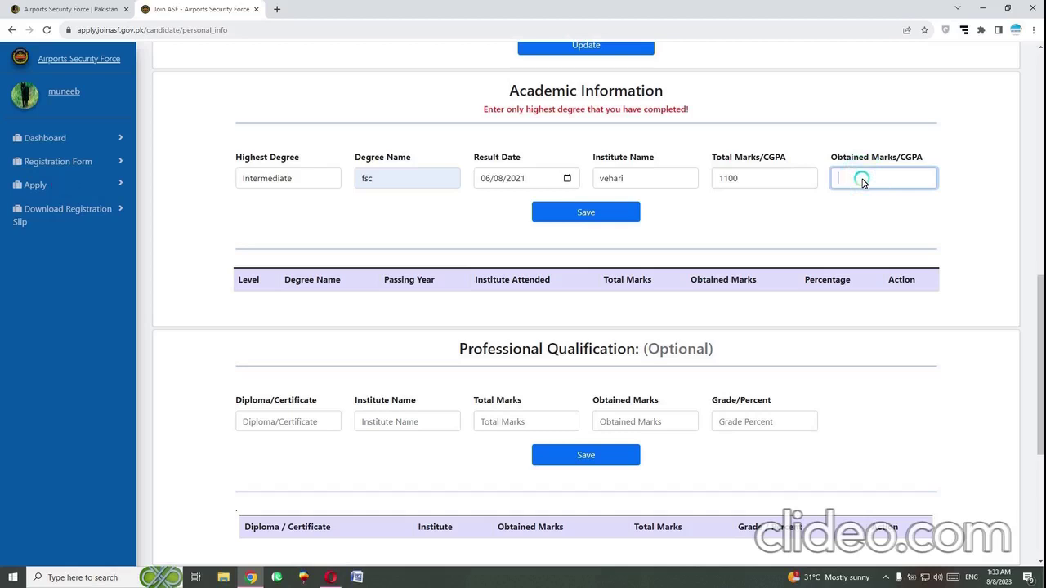
text(980)
click(598, 211)
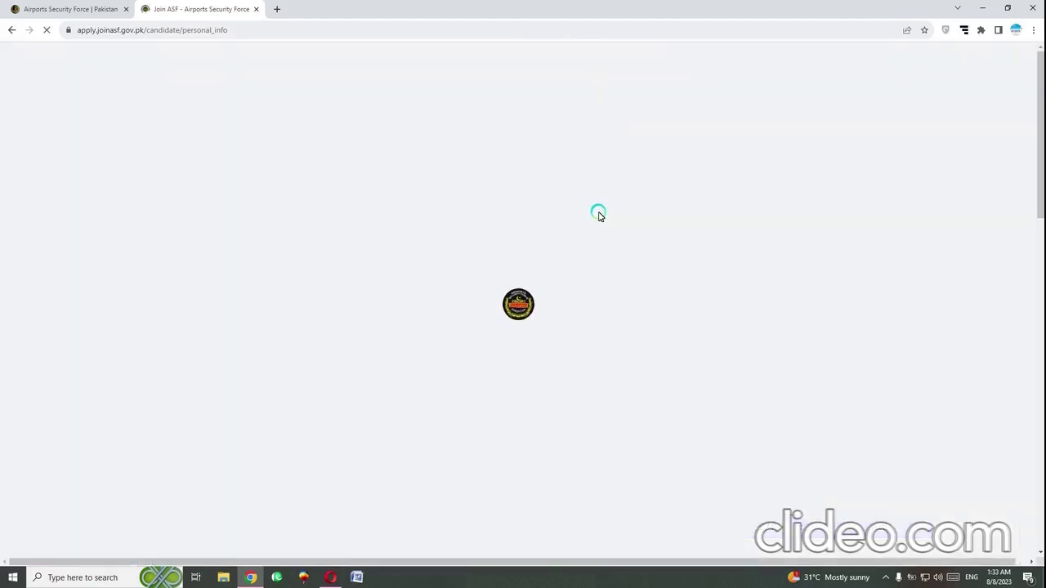
Leave the optional professional qualification table empty, discarding the started institute entry
scroll(598, 214, down, 15)
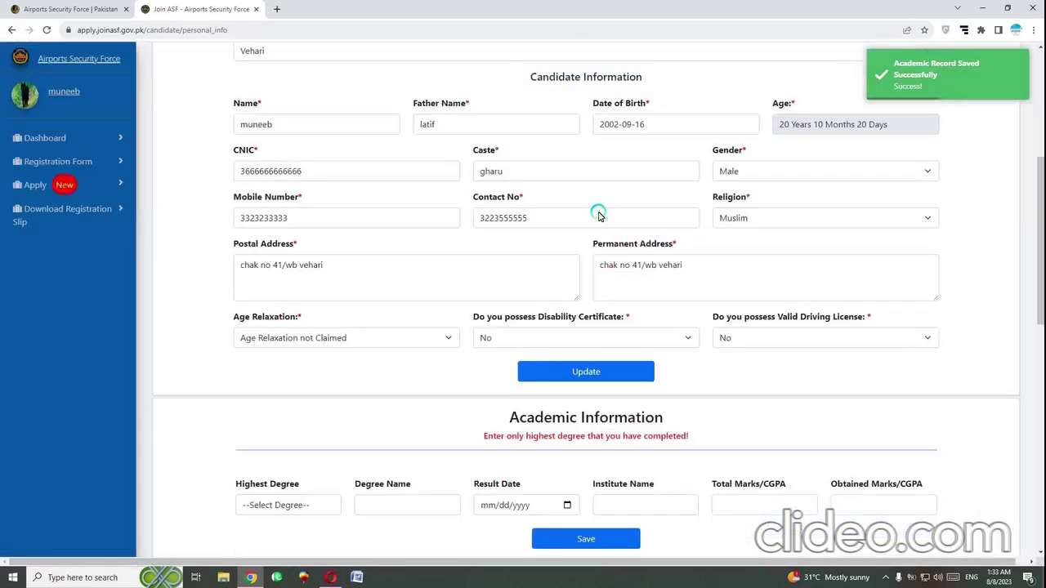
scroll(598, 214, up, 3)
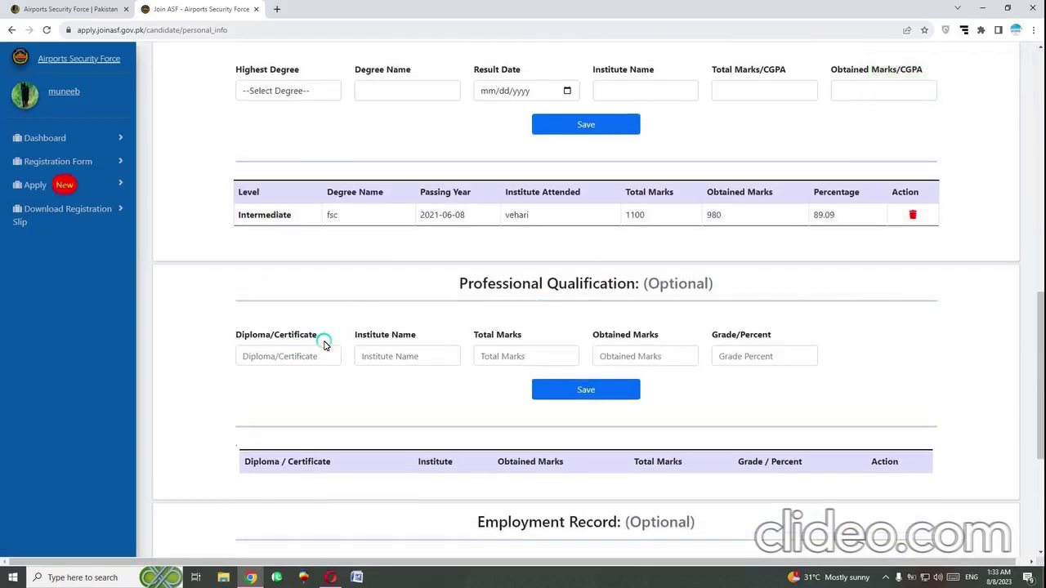
click(298, 357)
click(412, 356)
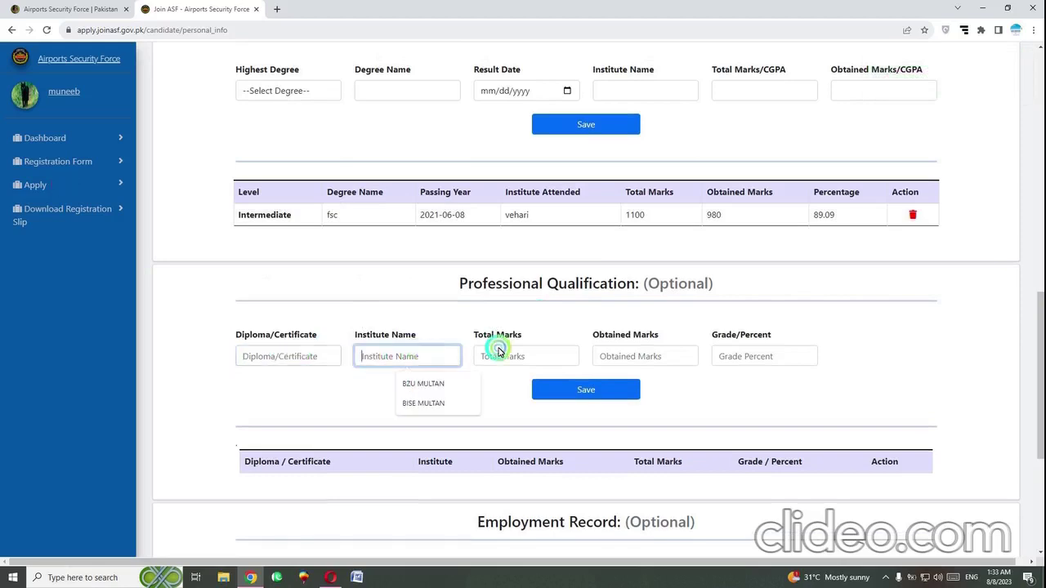
click(853, 365)
Skip the optional Employment Record table and choose Apply Now to pick posts
scroll(760, 362, down, 2)
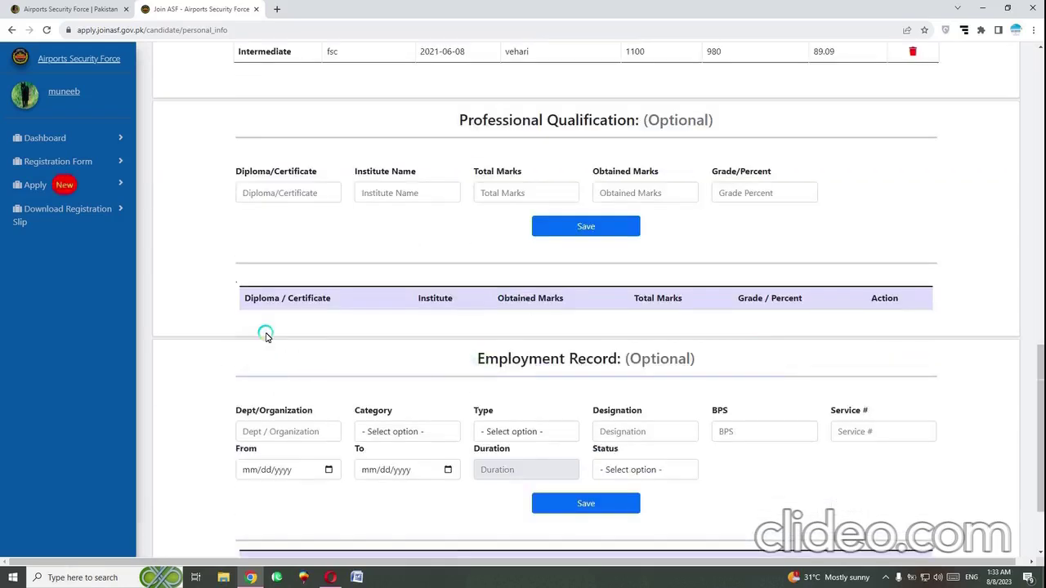
scroll(476, 257, down, 2)
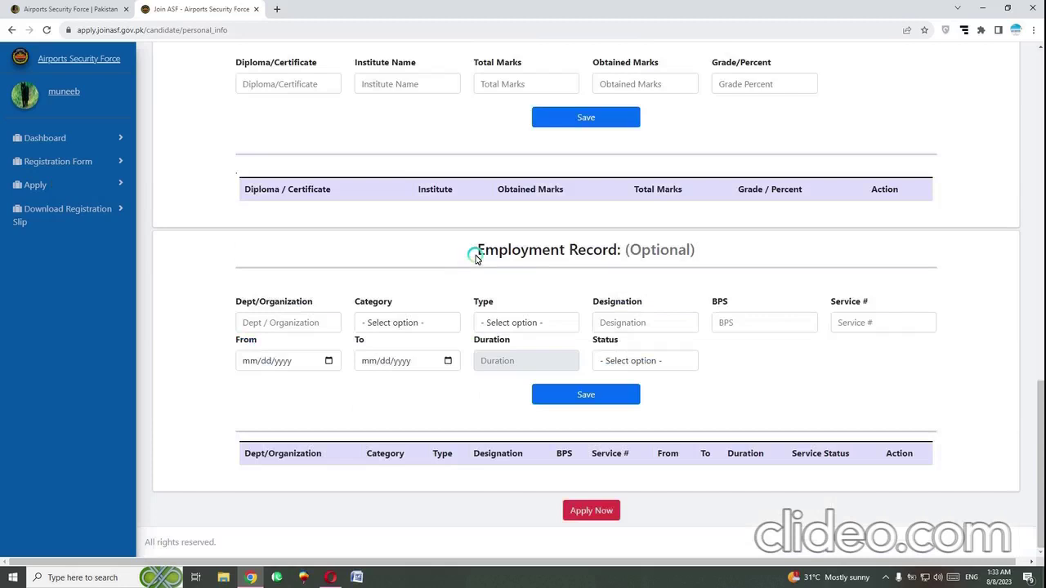
triple_click(475, 256)
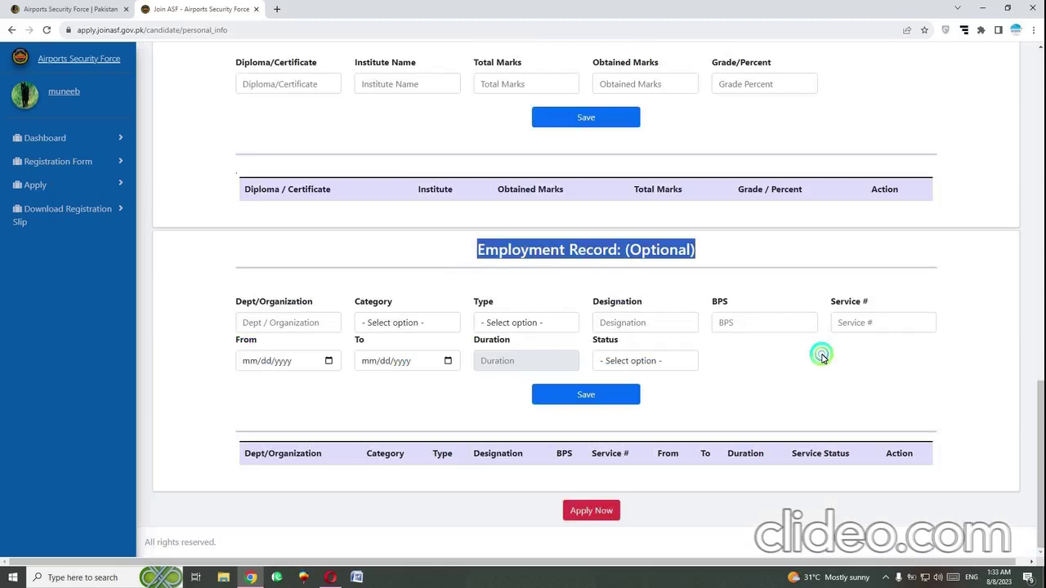
click(469, 389)
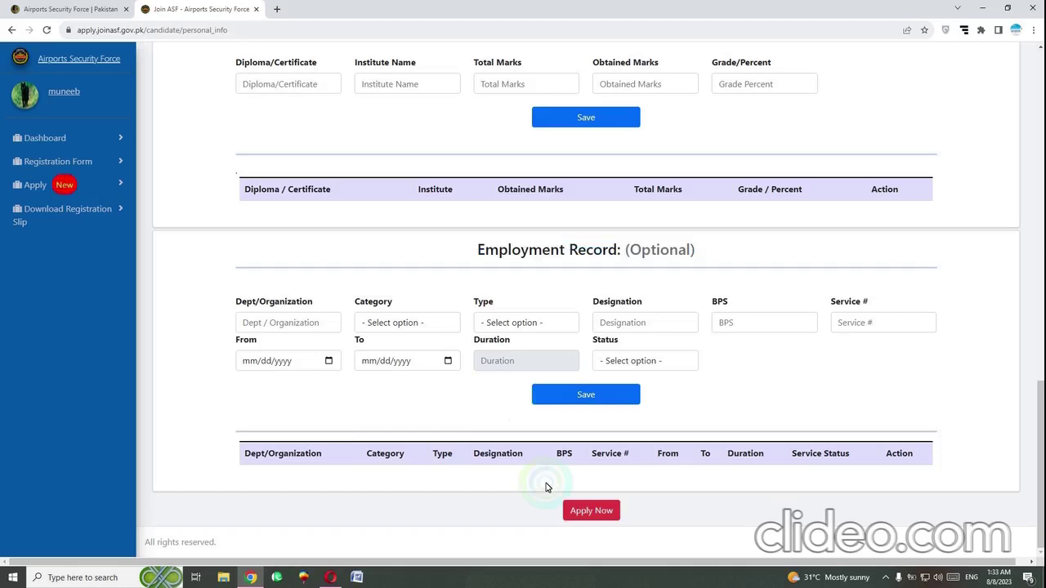
click(591, 511)
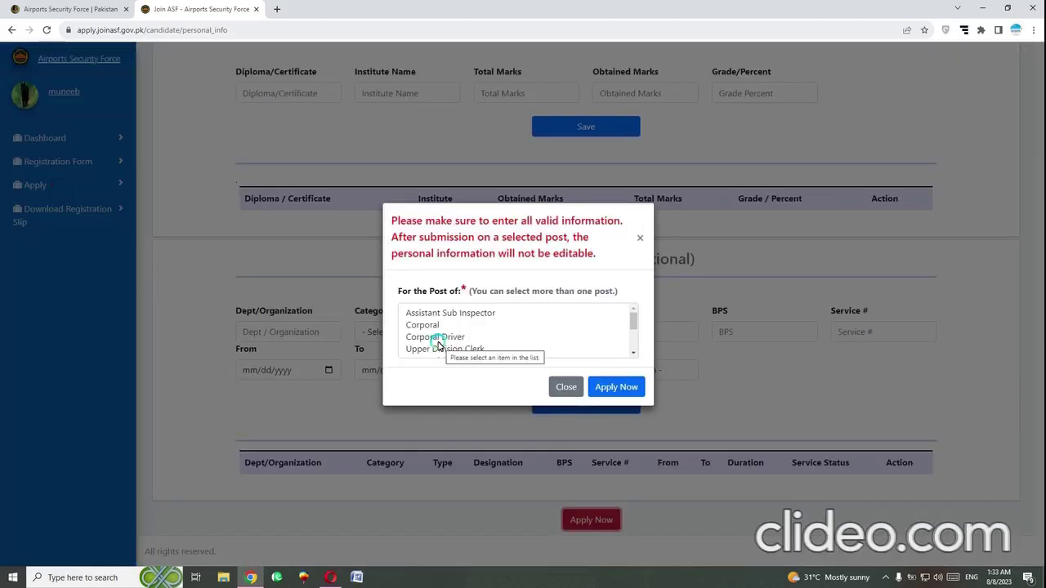
Apply for Assistant Sub Inspector, then go to the Apply For Post(s) page
click(441, 313)
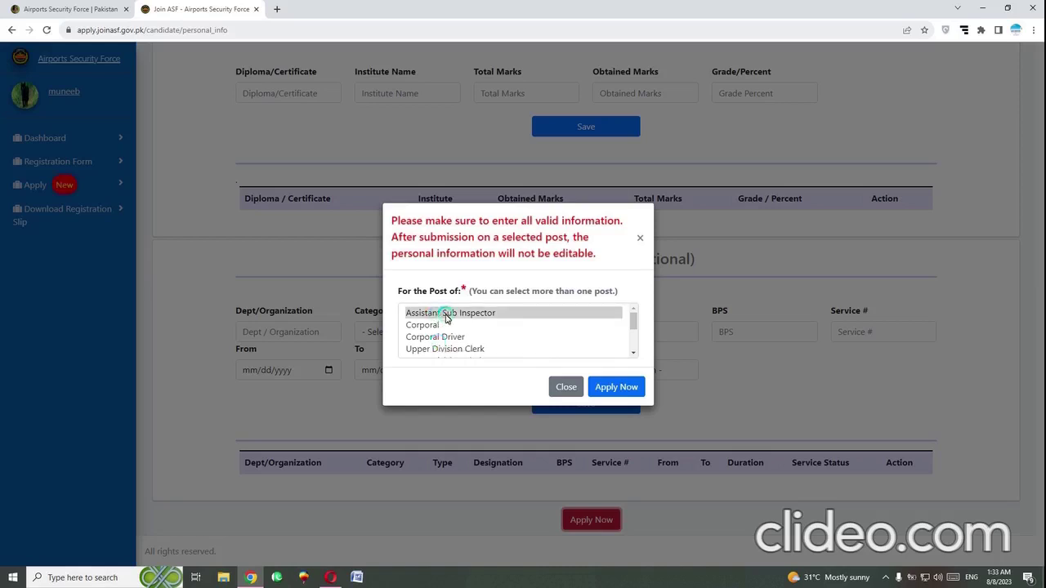
click(631, 388)
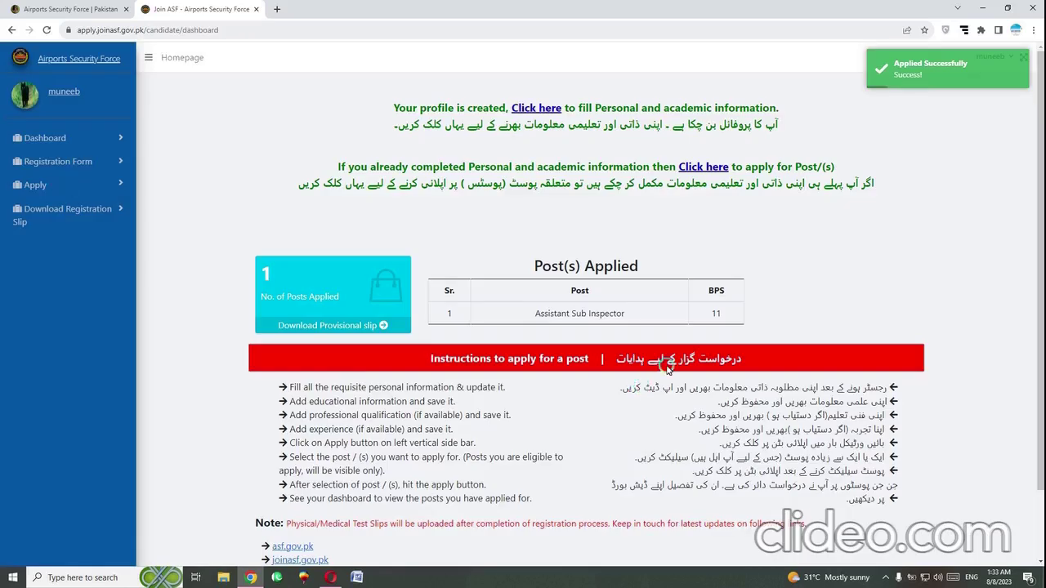
click(72, 185)
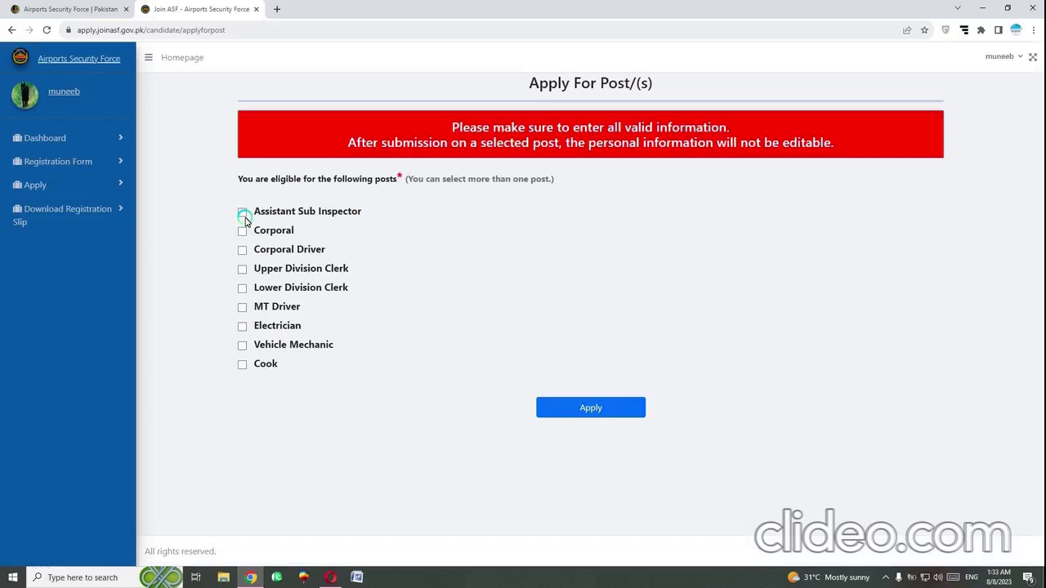
Select all nine posts, Assistant Sub Inspector through Cook, and apply for them
click(241, 212)
click(242, 231)
click(242, 250)
click(242, 269)
click(242, 288)
click(242, 307)
click(242, 326)
click(242, 346)
click(241, 365)
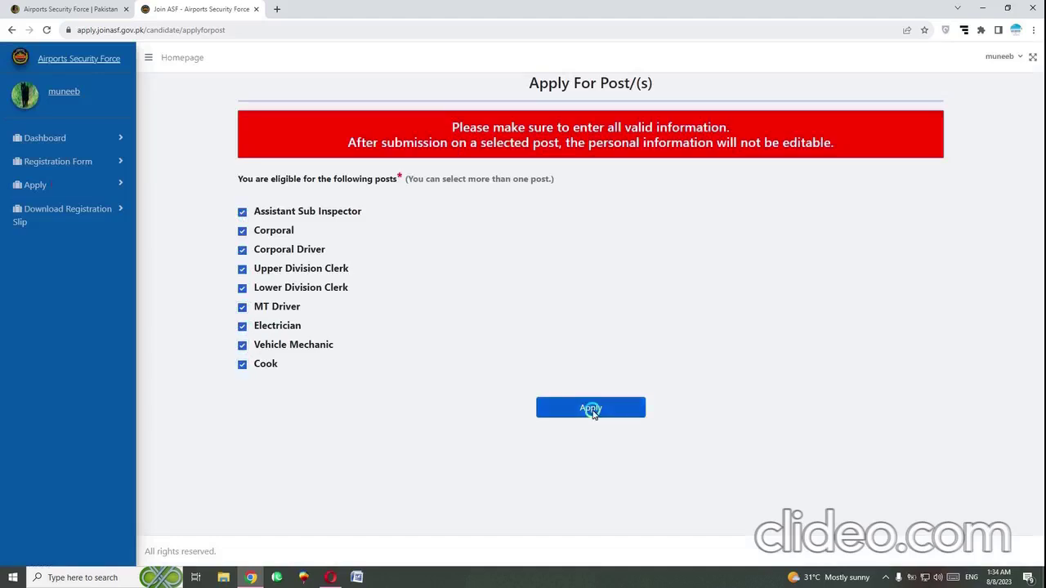
click(590, 409)
Agree to the affirmation certificate in the preview and submit the nine-post application
scroll(517, 445, down, 1)
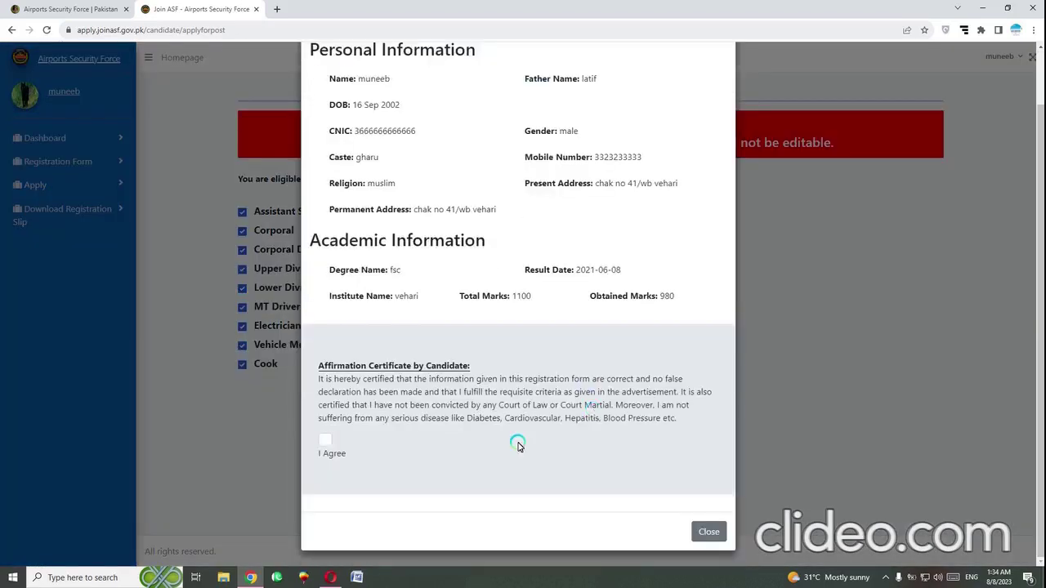
click(326, 440)
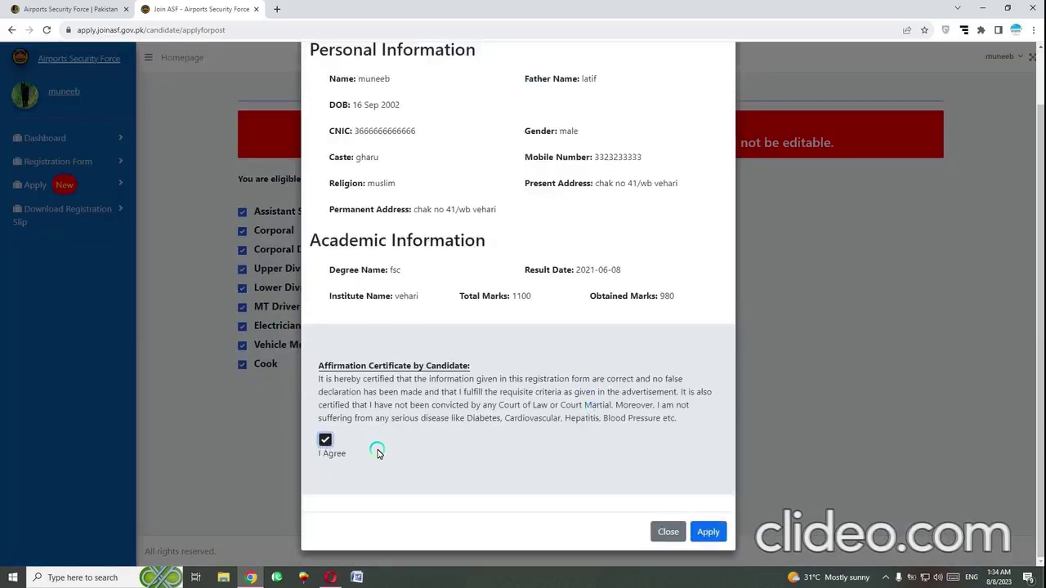
click(705, 531)
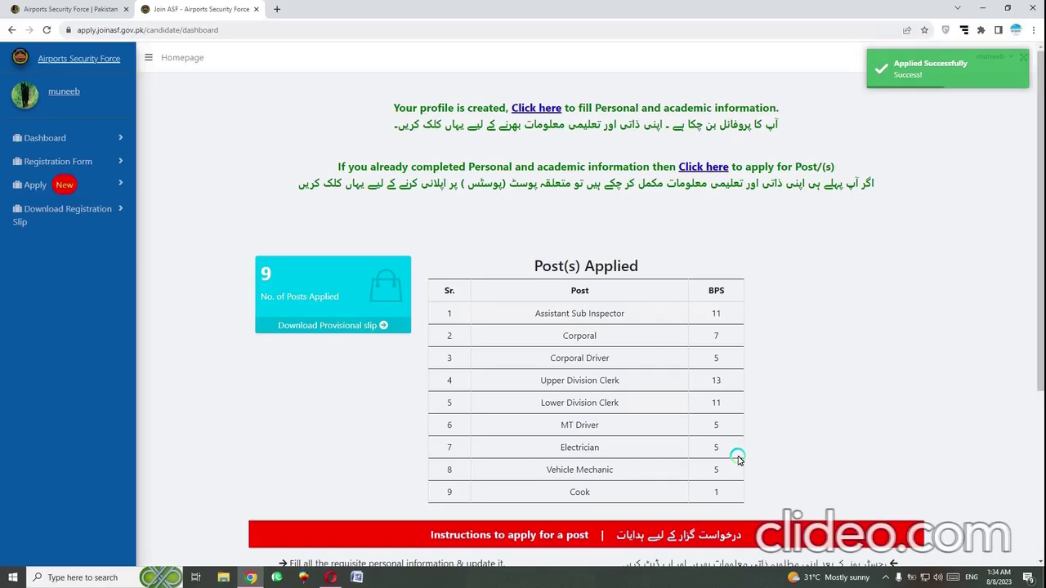
Check the Post(s) Applied table lists all nine posts, then request the provisional slip
scroll(570, 428, down, 3)
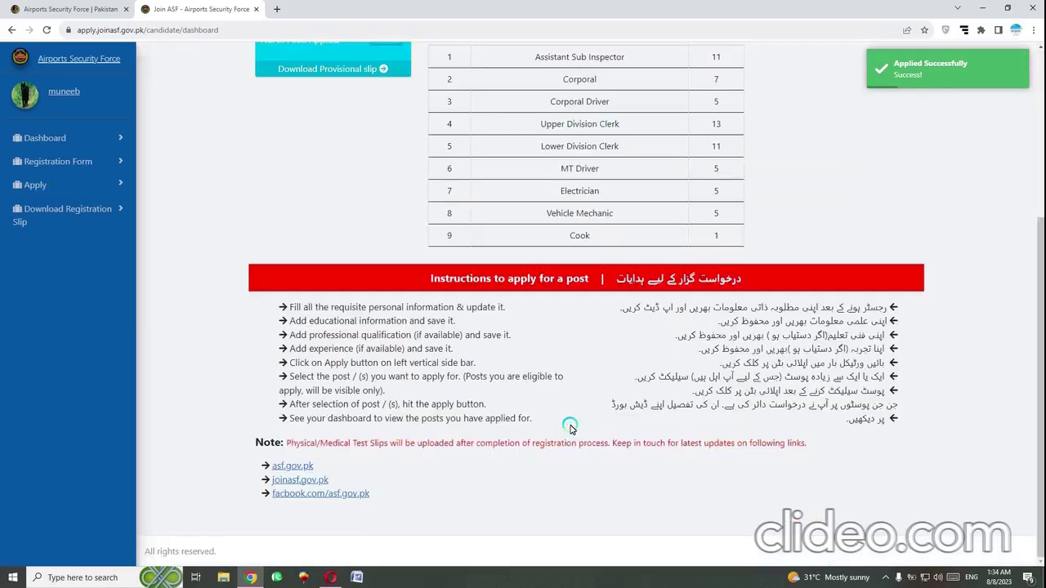
scroll(570, 428, up, 3)
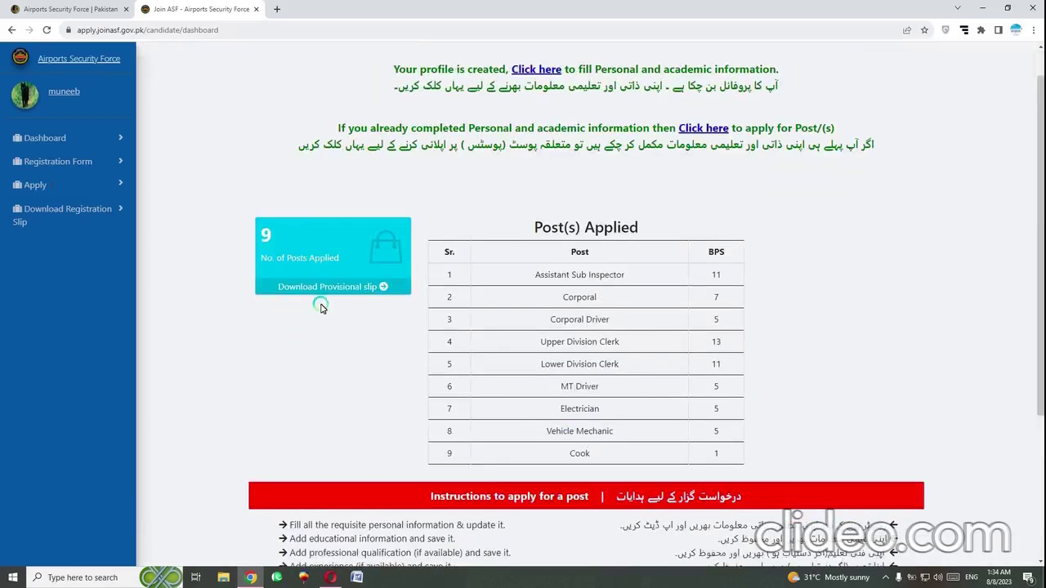
click(342, 292)
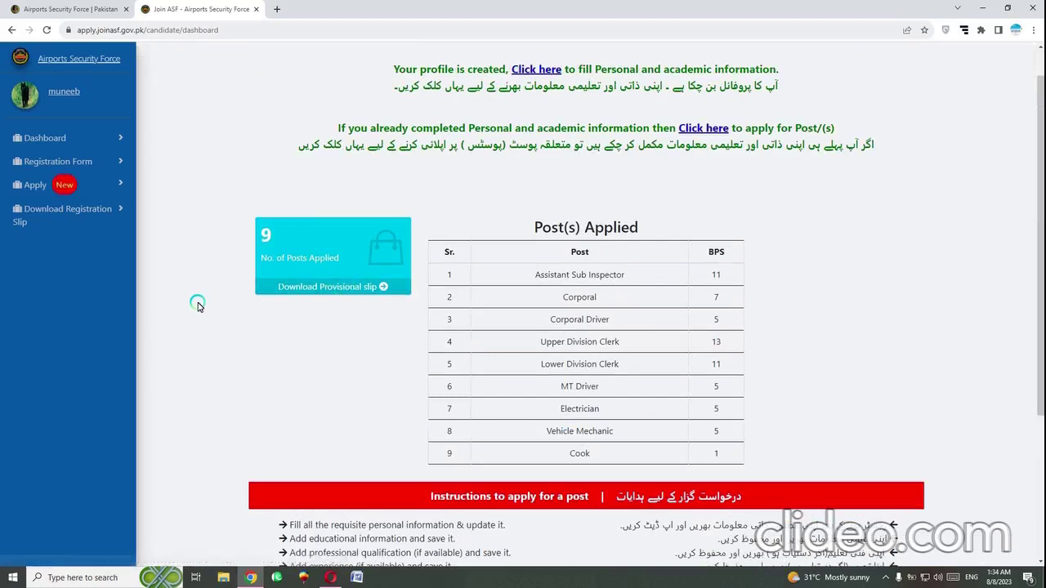
click(309, 287)
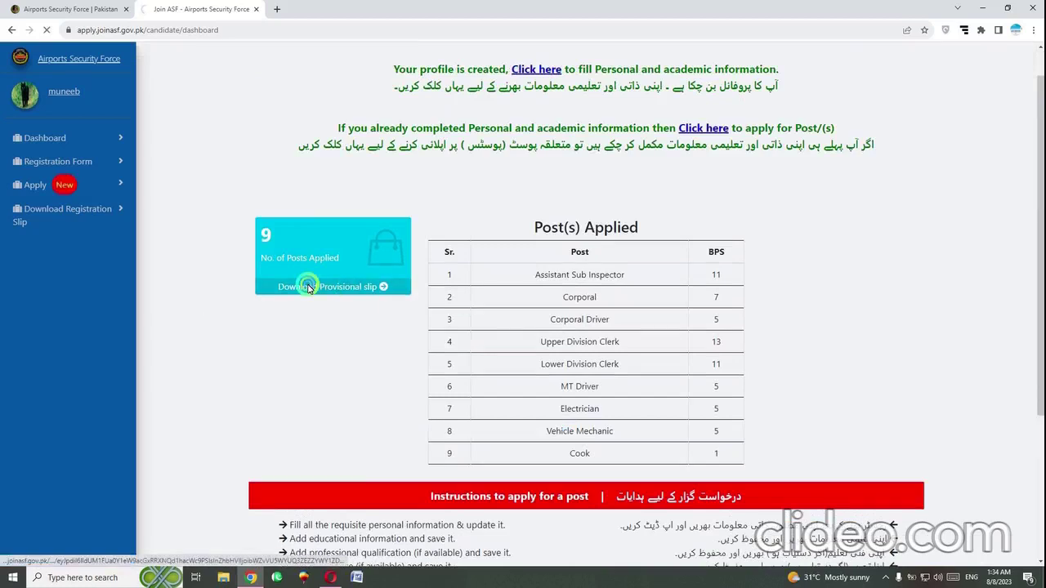
View the Provisional Registration Receipt for nine posts under ASF Recruitment-2023 (747 Posts)
scroll(311, 286, down, 3)
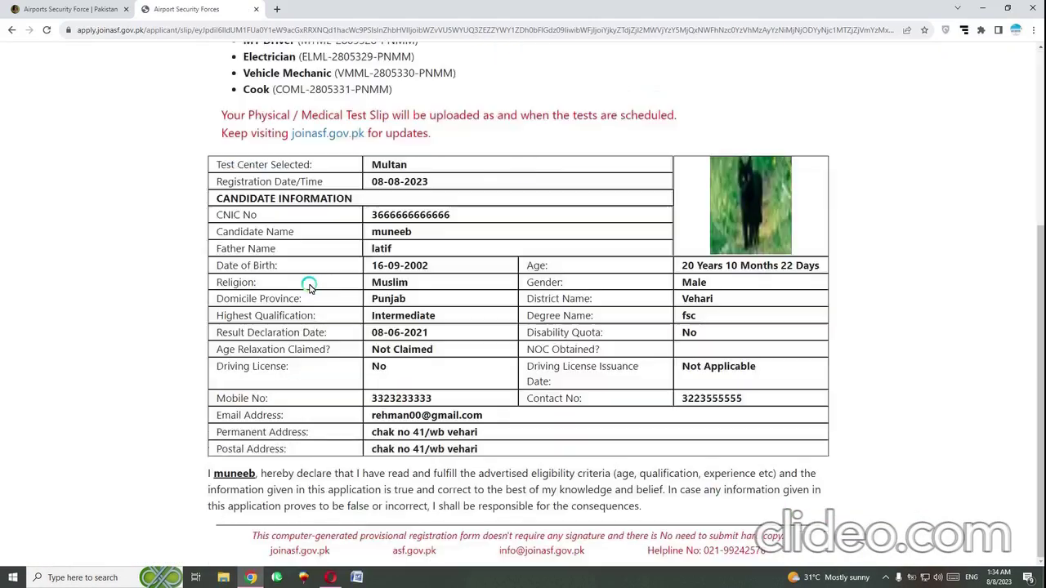
scroll(310, 286, up, 3)
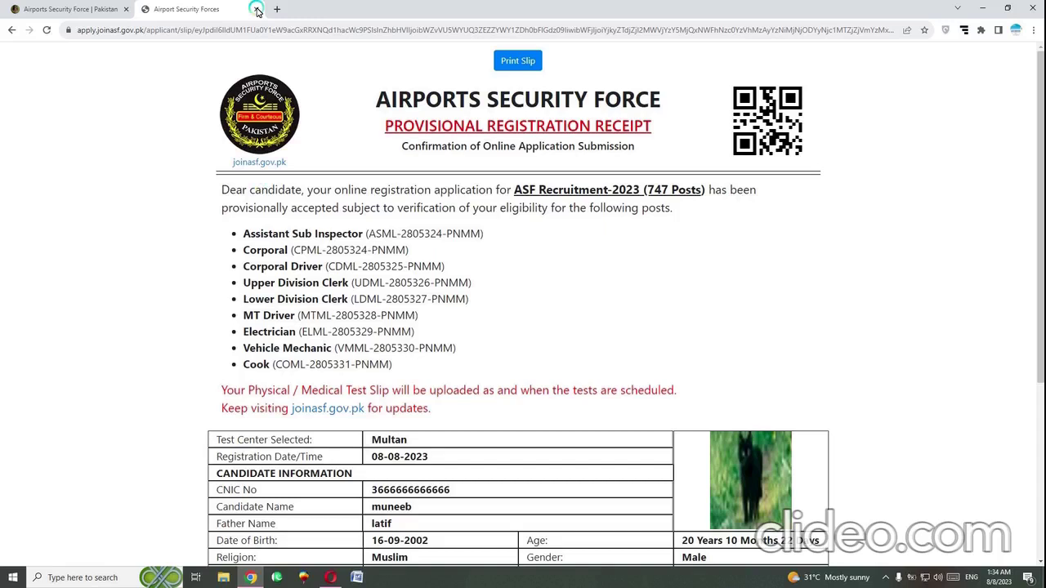
click(886, 578)
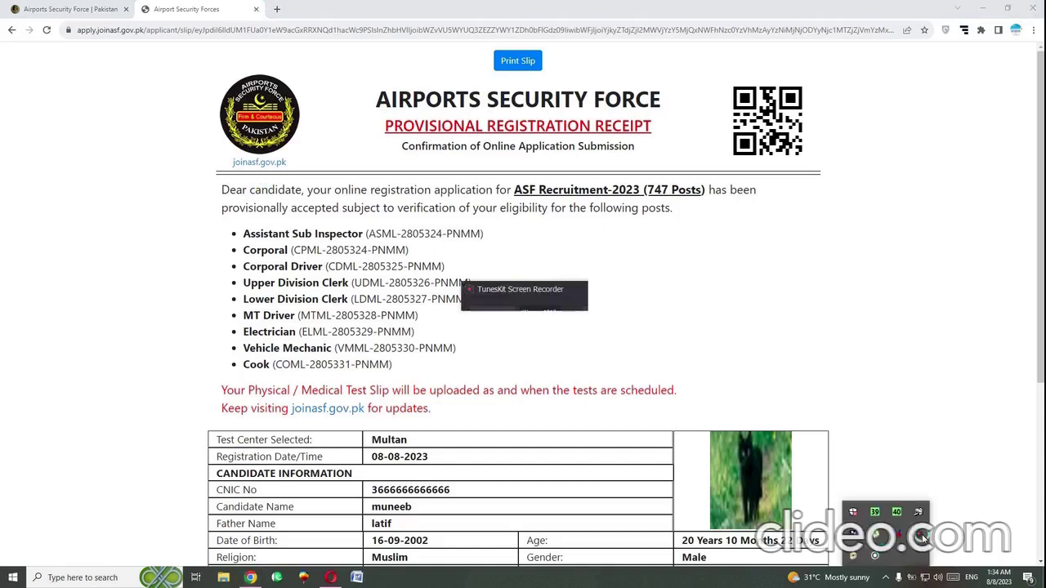